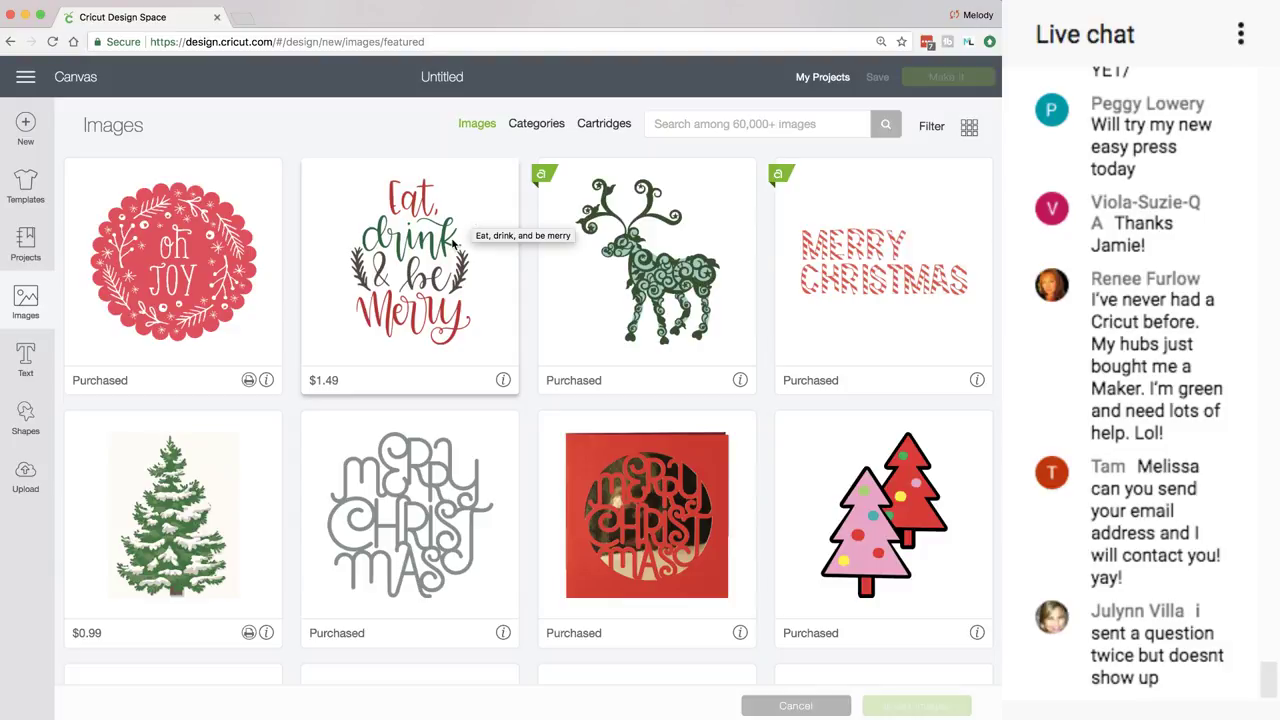
Select the featured image of the bear wearing glasses and a plaid scarf for insertion.
scroll(492, 288, down, 7)
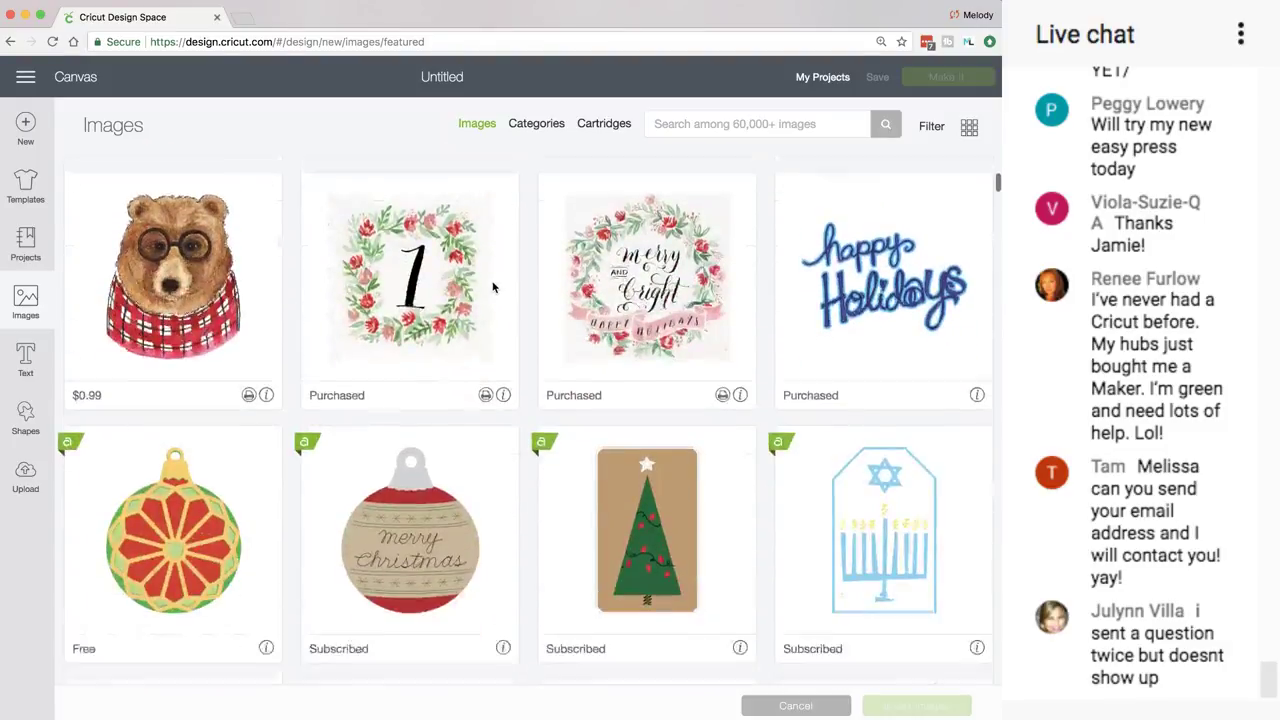
scroll(478, 338, up, 3)
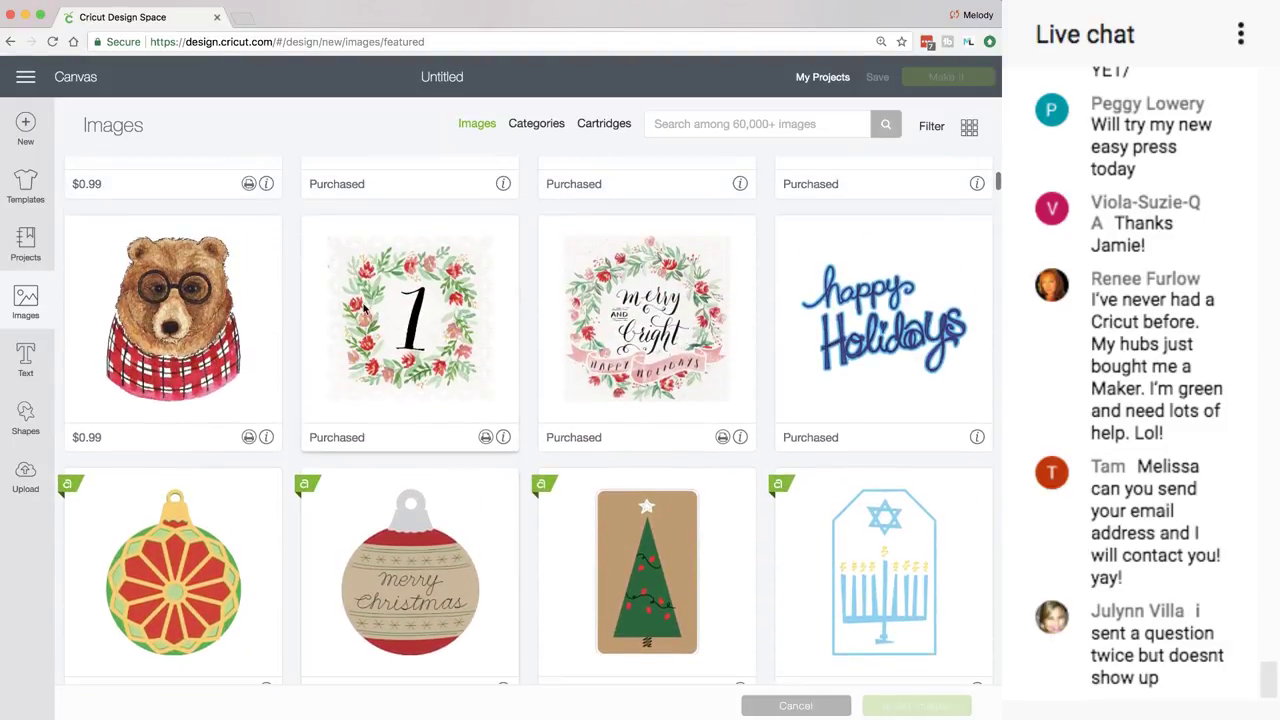
click(205, 352)
scroll(410, 365, down, 2)
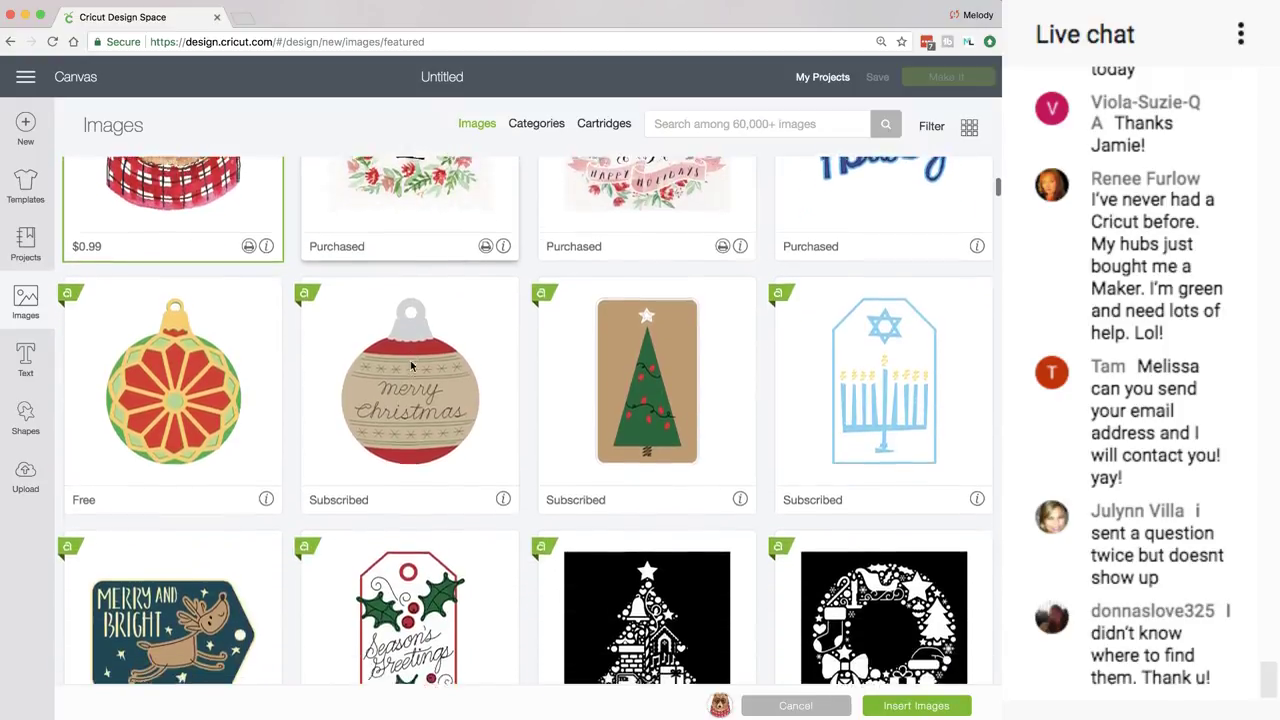
Search the image library for "cupcake".
scroll(410, 363, down, 8)
scroll(410, 365, up, 12)
click(710, 124)
text(cupcake)
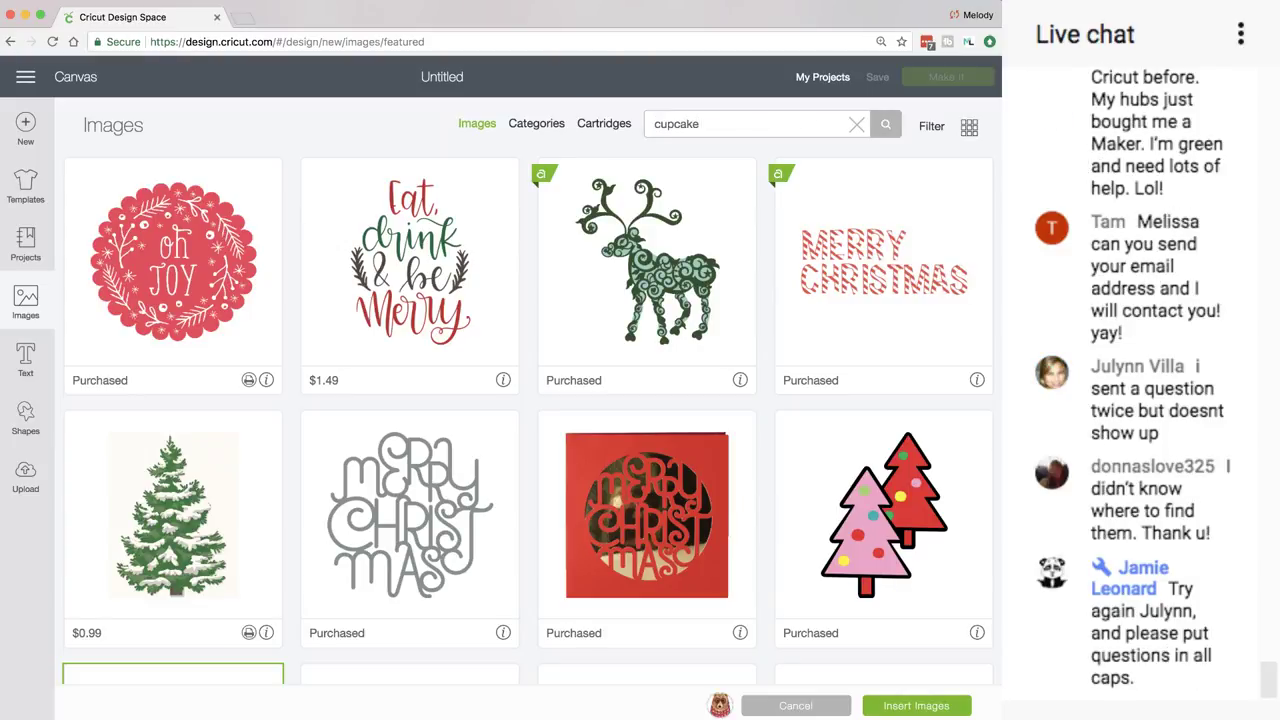
key(Return)
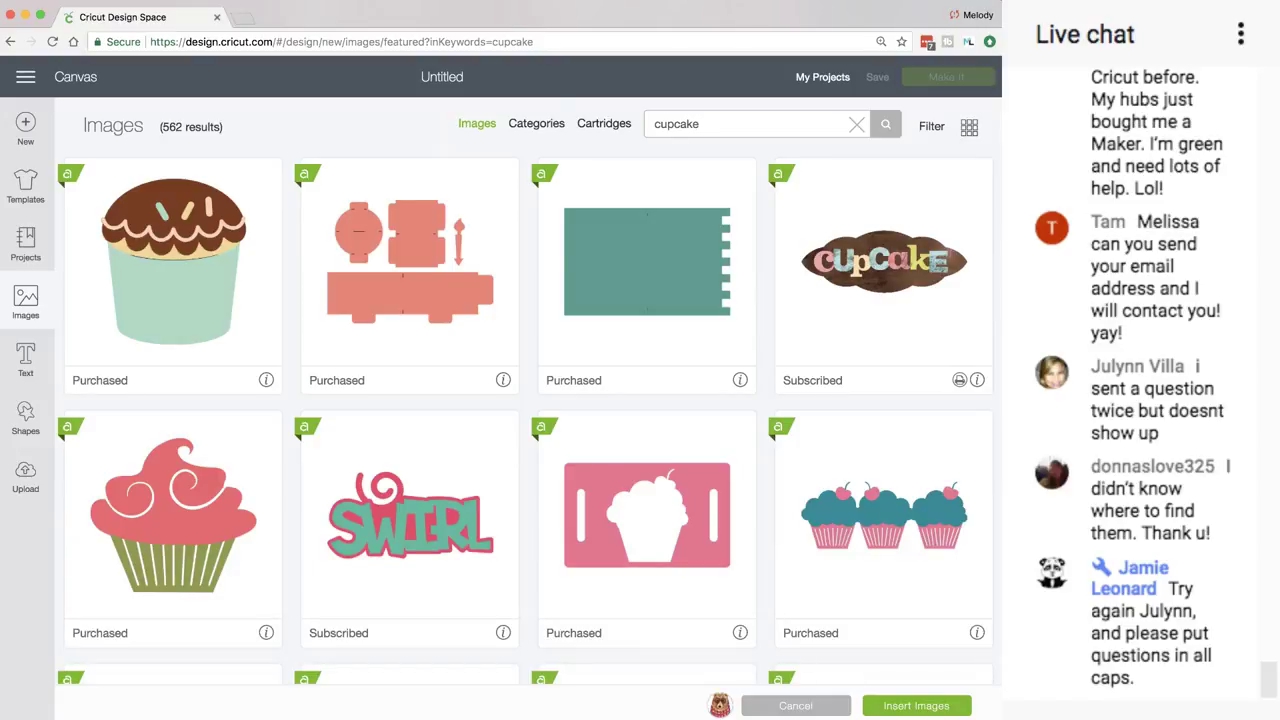
Add the two pink swirl cupcakes with green wrappers to the selection and insert all selected images onto the canvas.
scroll(488, 255, down, 4)
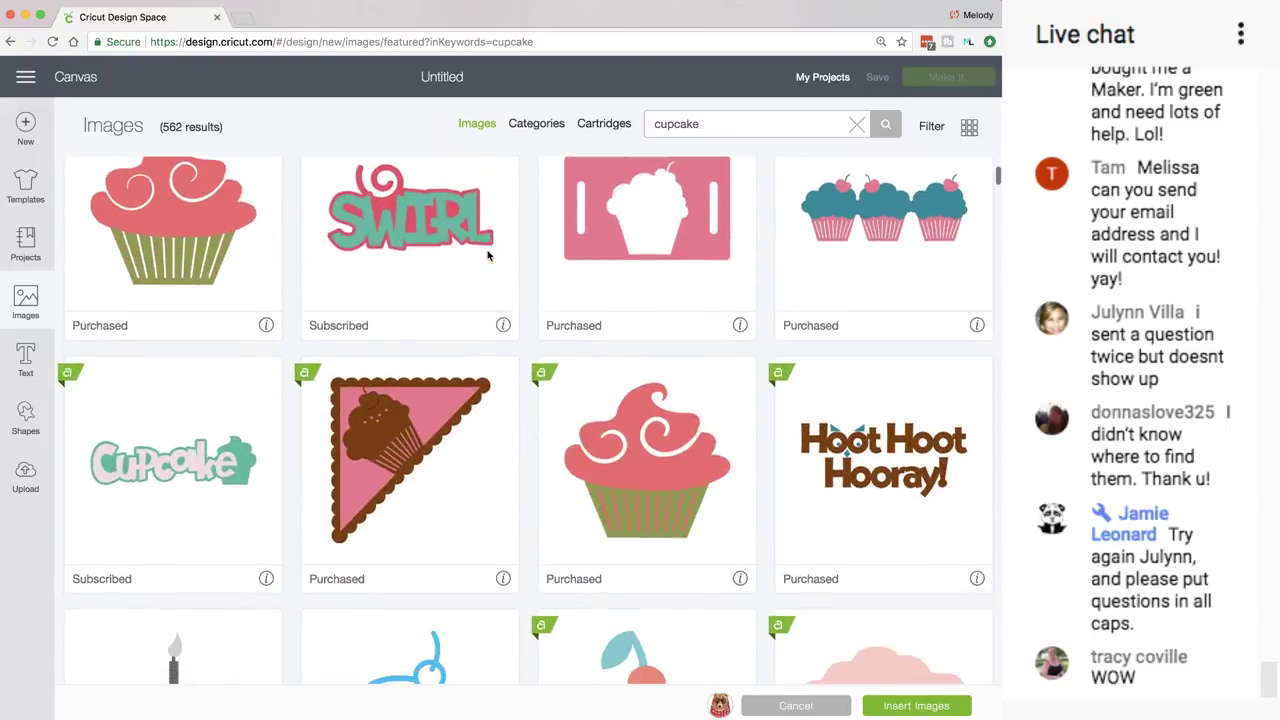
scroll(488, 255, up, 2)
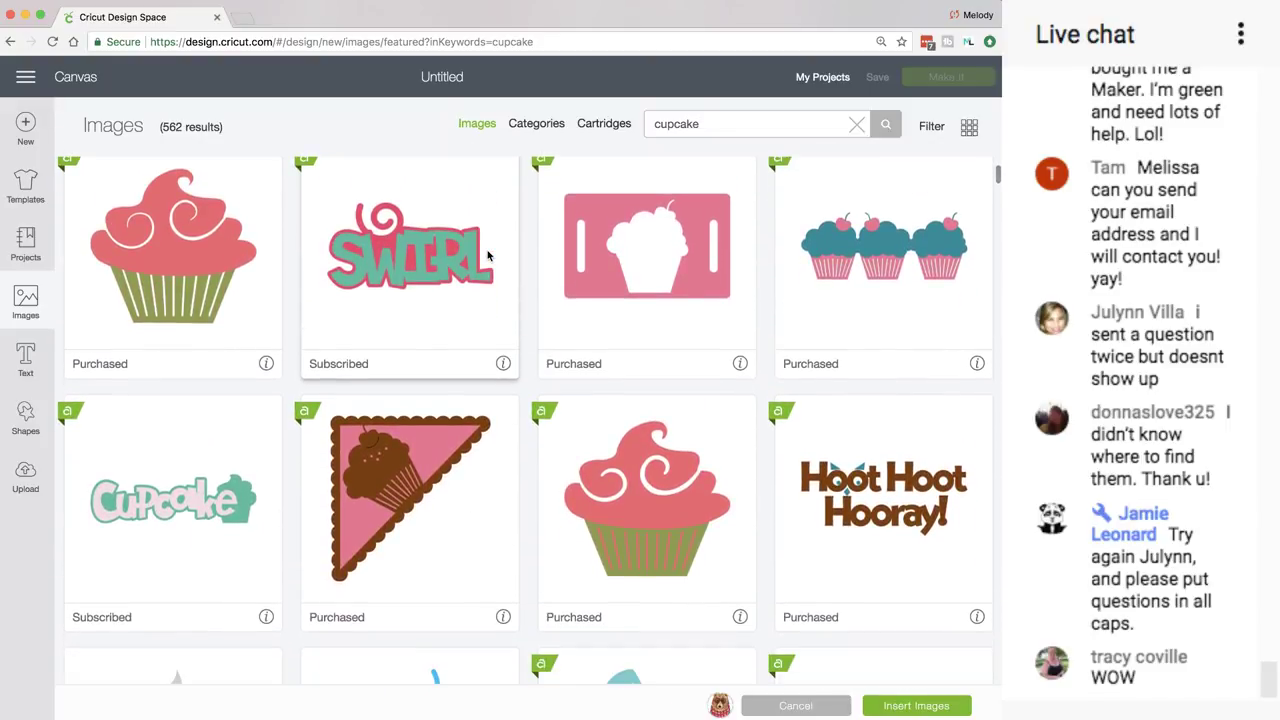
click(645, 492)
click(193, 232)
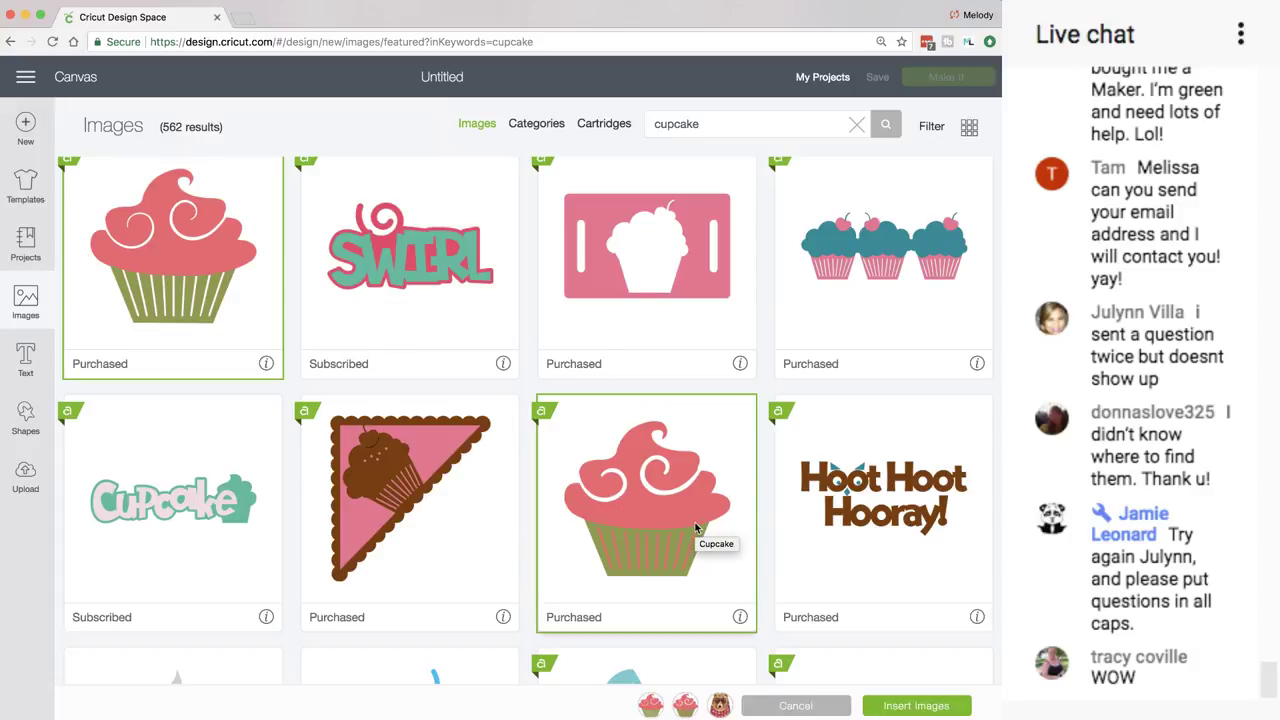
scroll(690, 541, down, 8)
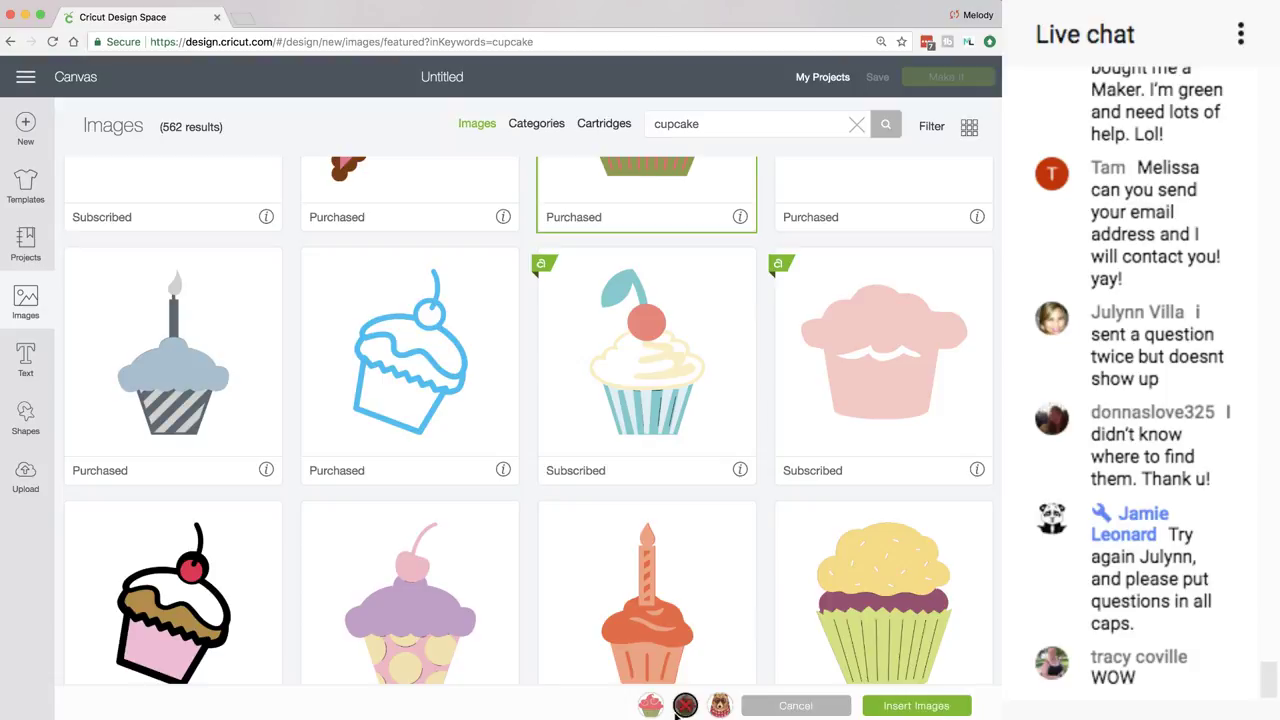
mouse_move(686, 707)
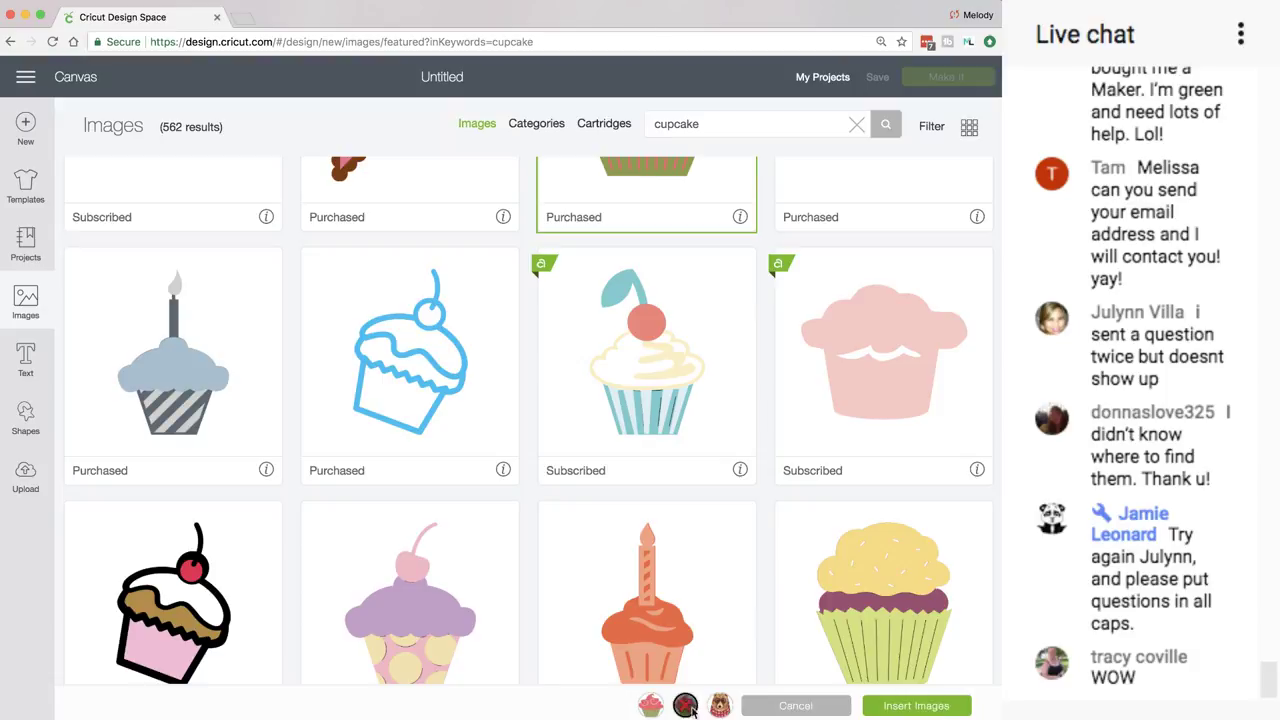
click(911, 707)
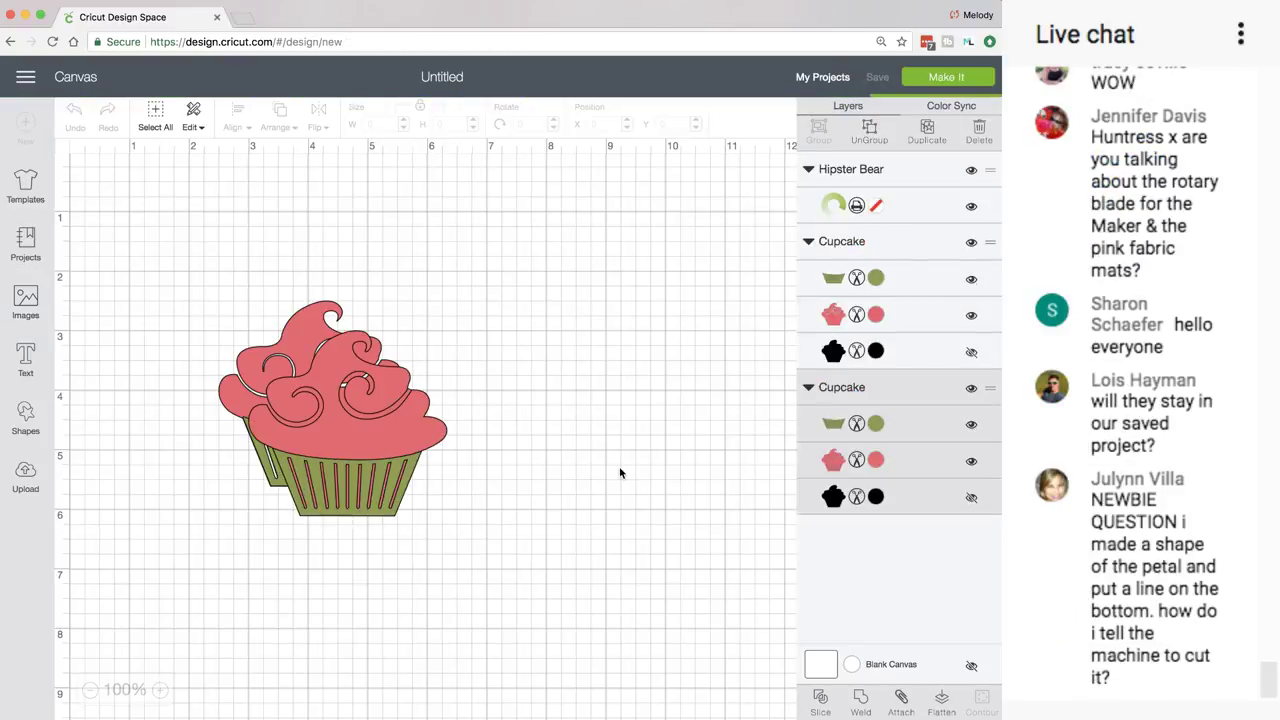
Spread the inserted images apart, with the bear below and the two cupcakes side by side.
drag(379, 529, 170, 614)
drag(389, 477, 634, 389)
drag(348, 425, 377, 343)
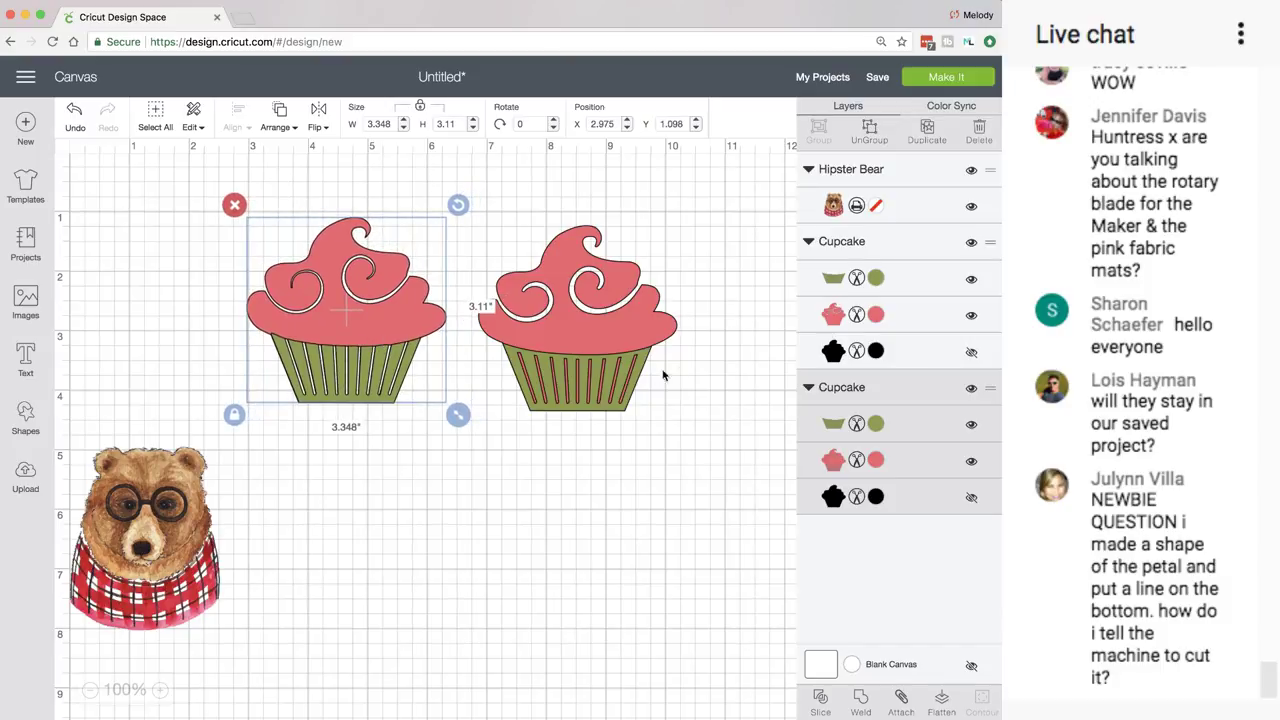
Show the hidden black silhouette layer of both cupcakes and bring the solid-wrapper cupcake closer to the other one.
click(975, 354)
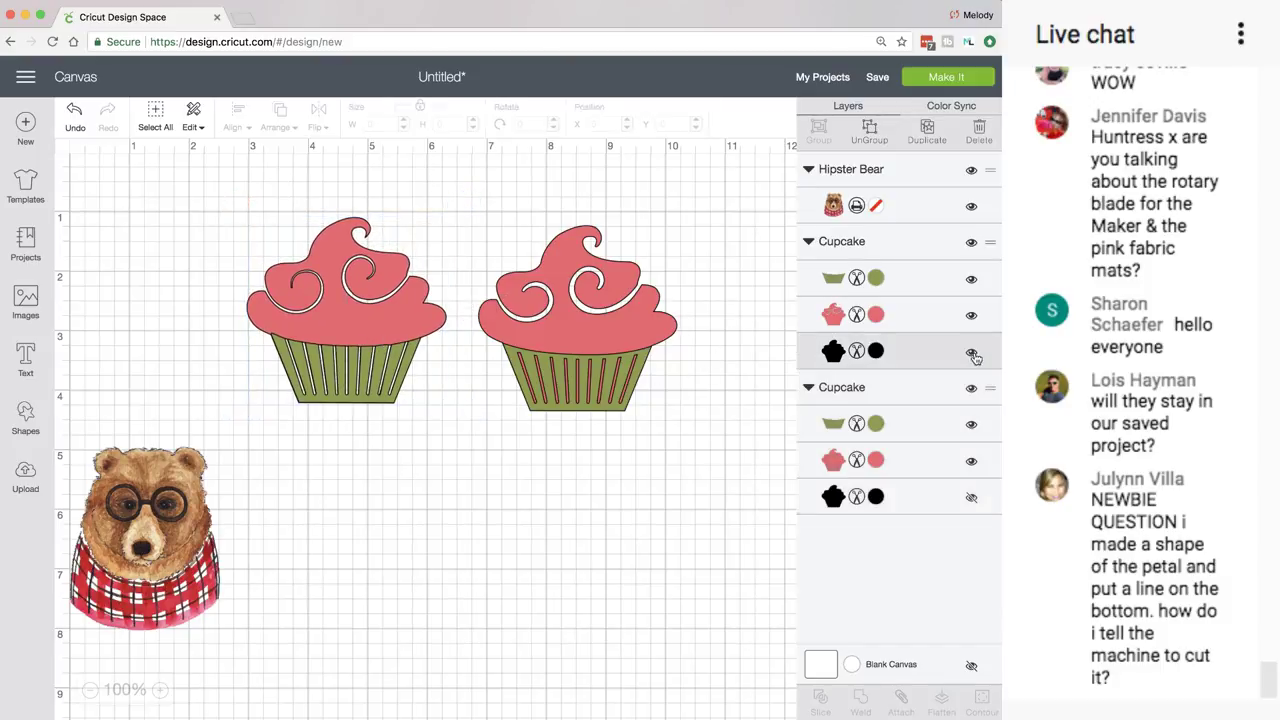
click(975, 502)
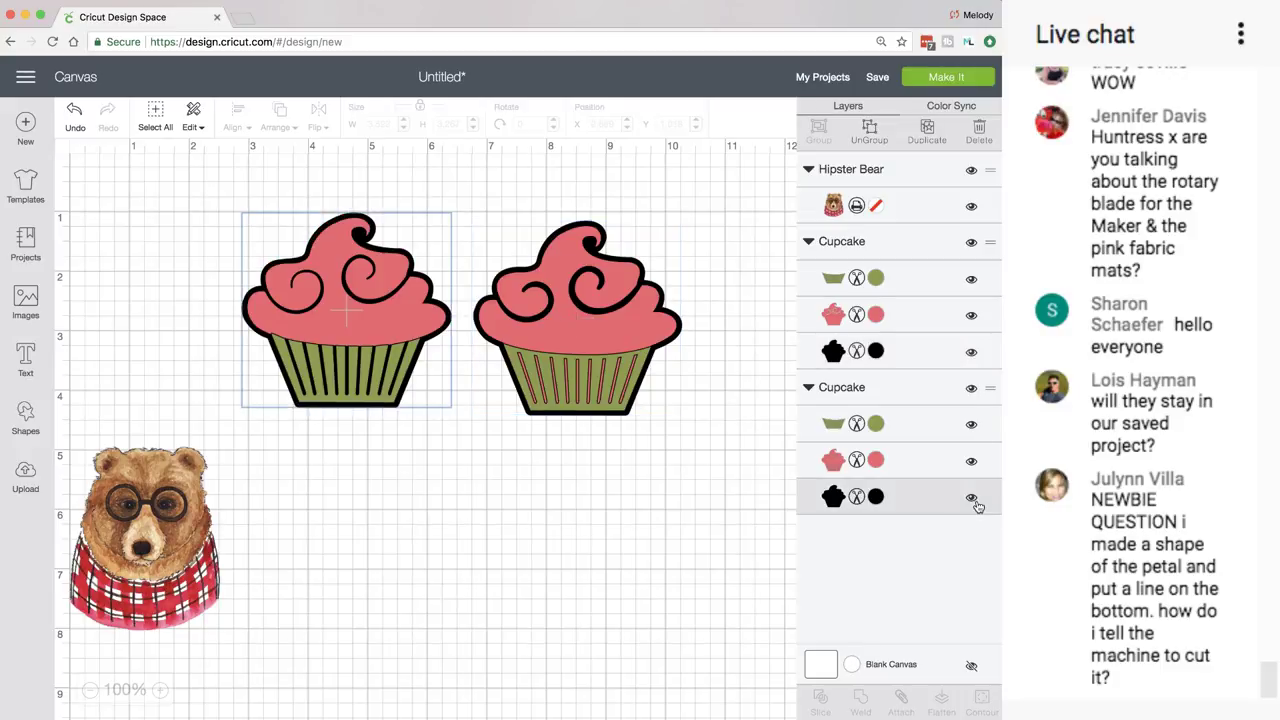
click(970, 356)
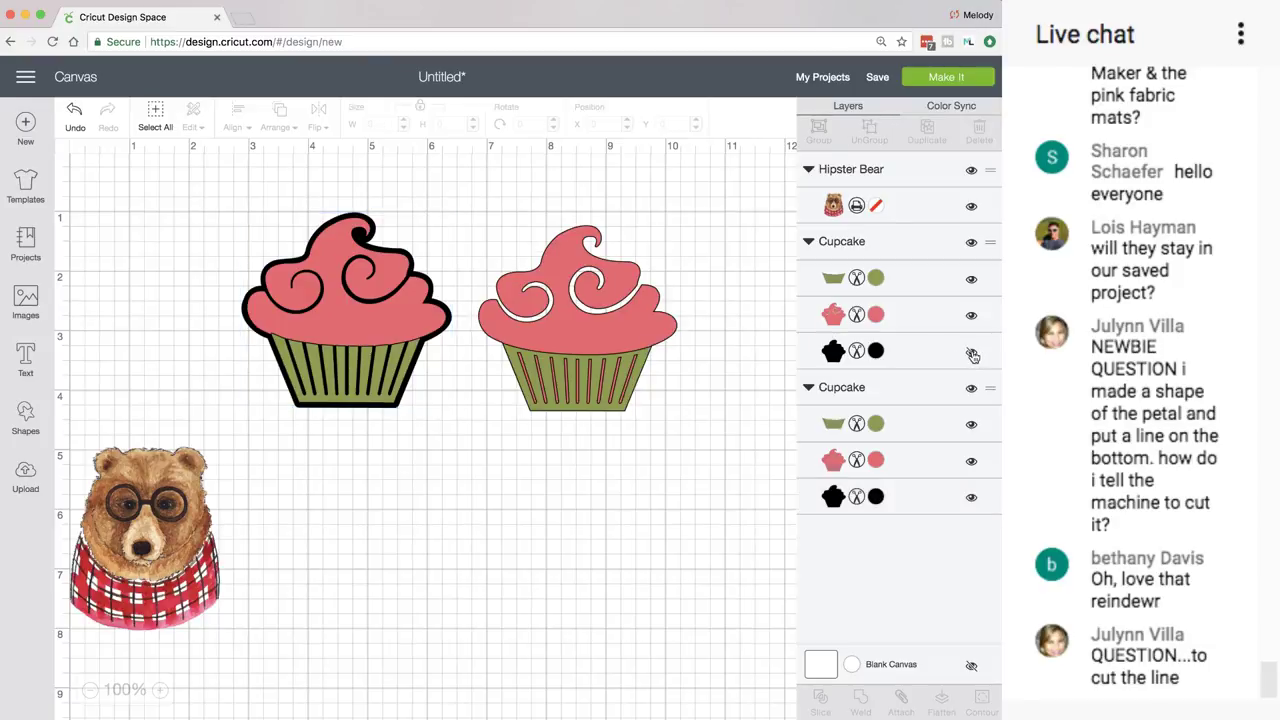
click(971, 356)
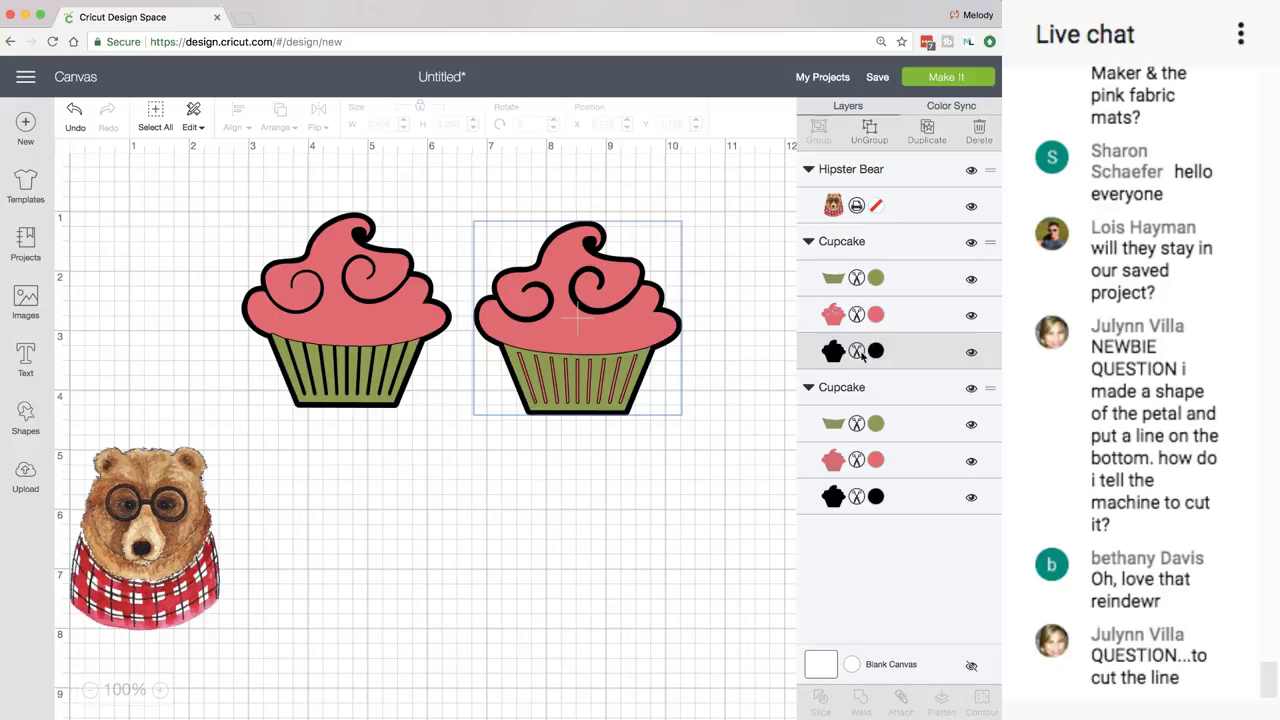
drag(390, 385, 410, 396)
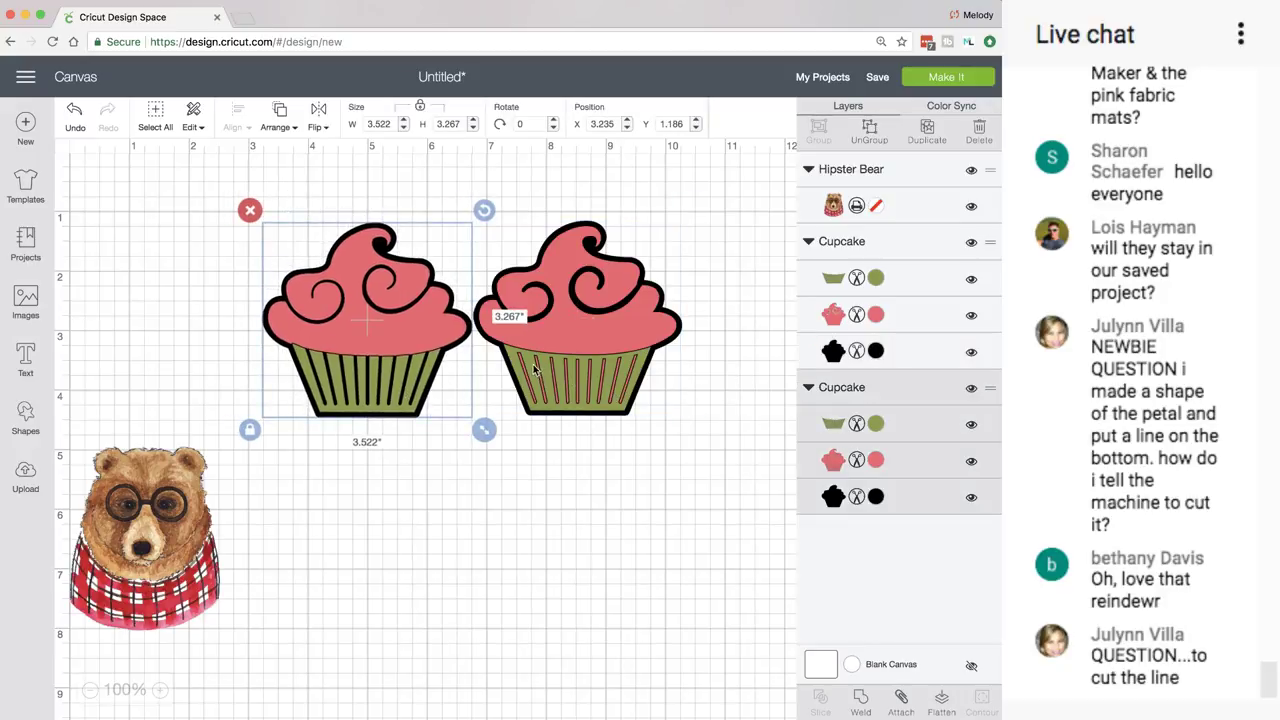
Hide the green wrapper layers of both cupcakes to compare what lies beneath, and show them again.
click(971, 279)
click(971, 427)
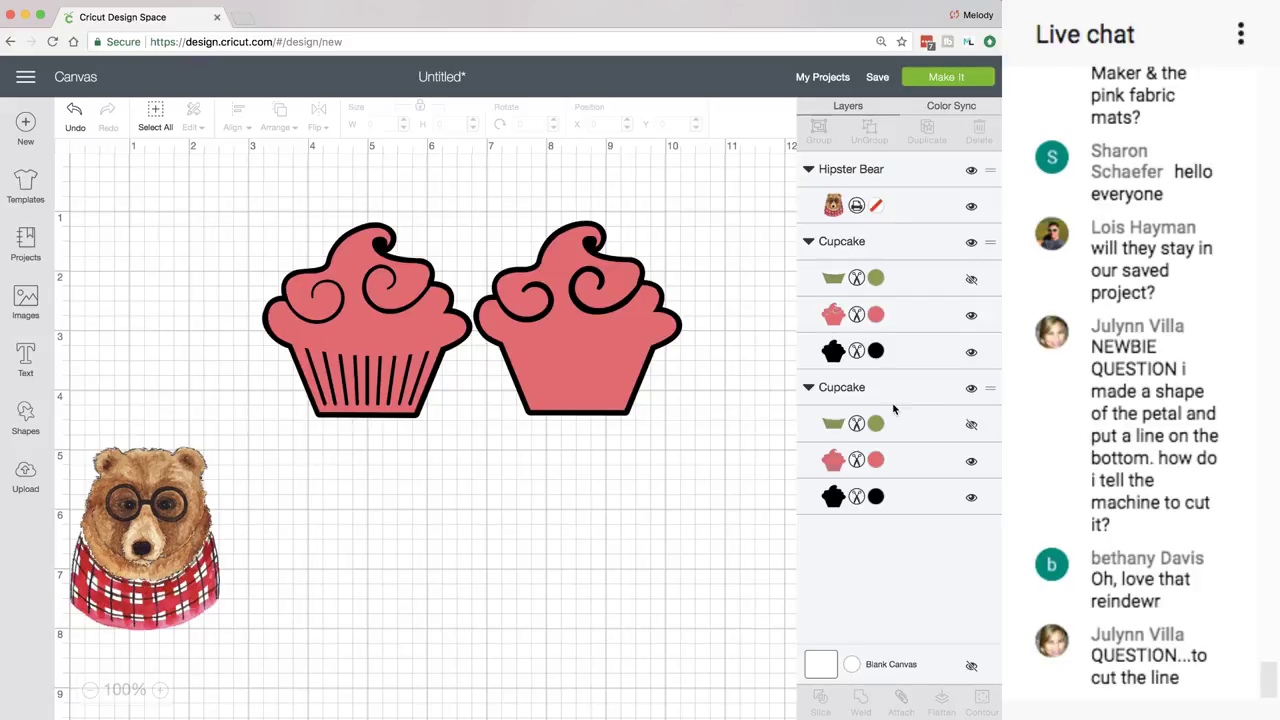
click(972, 427)
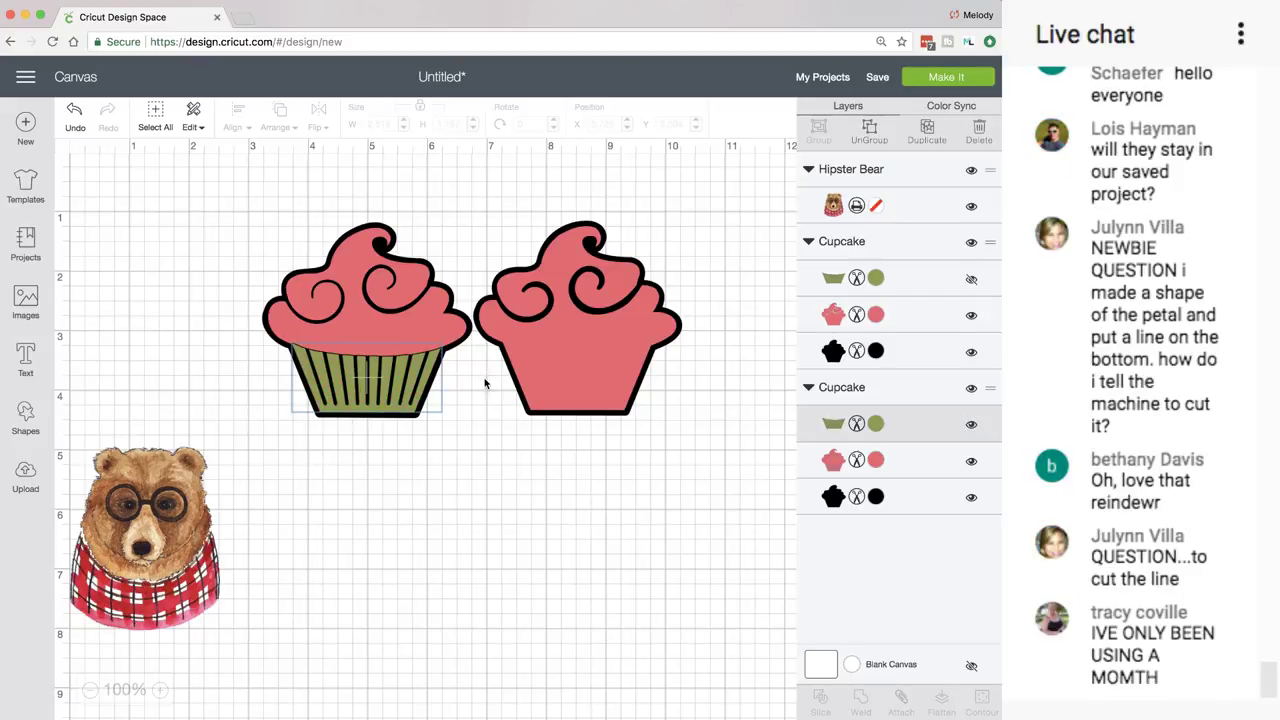
click(971, 281)
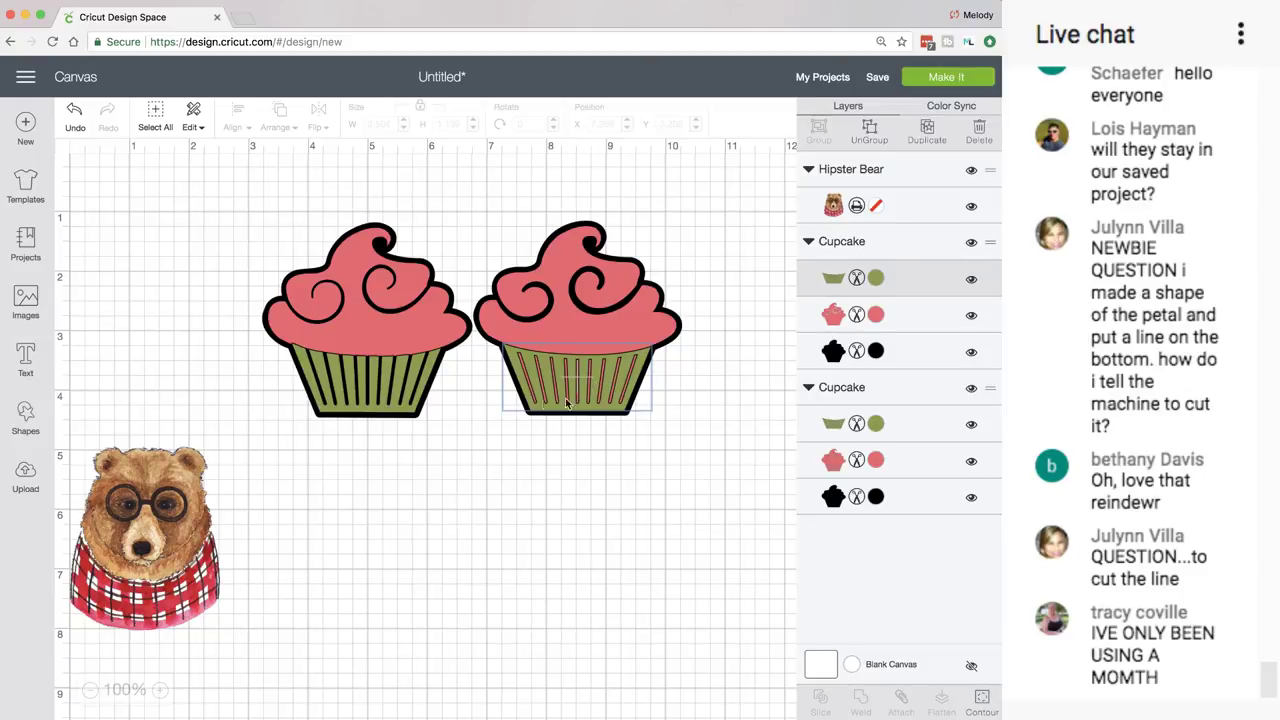
Delete the cupcake without pink wrapper stripes and move the remaining one to about X 3.92, Y 0.88.
click(316, 270)
click(249, 210)
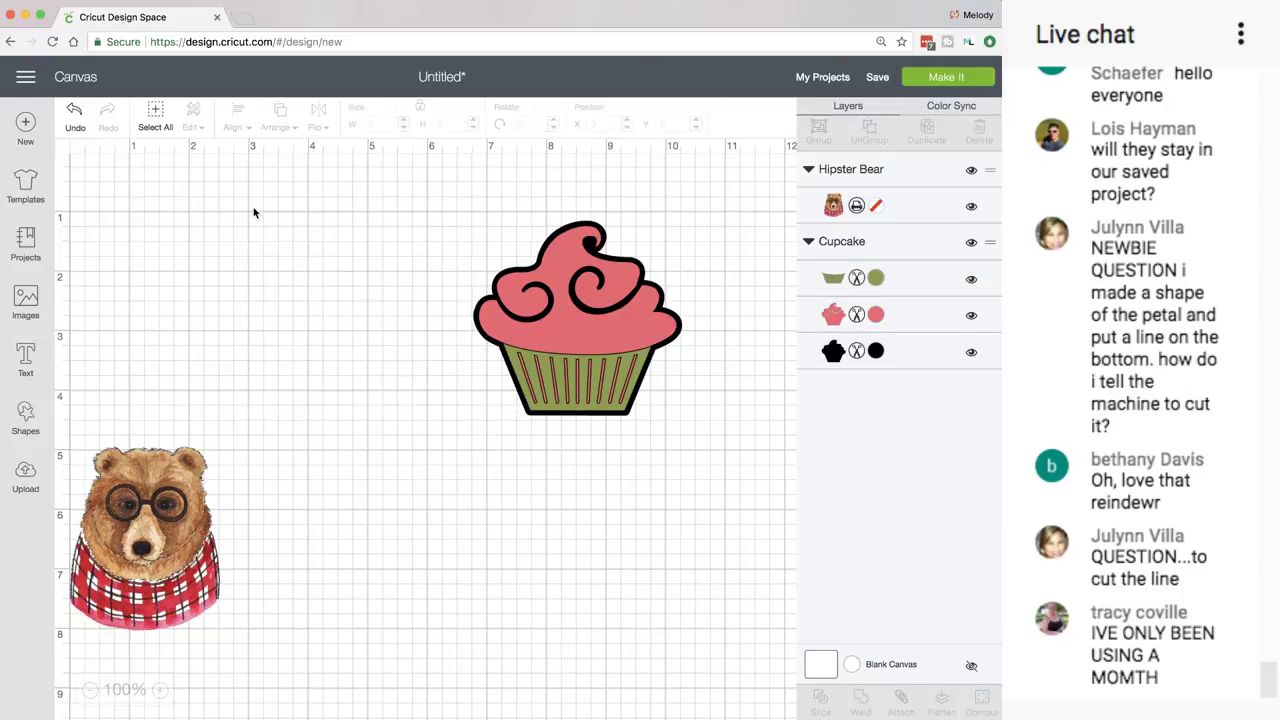
drag(598, 289, 421, 285)
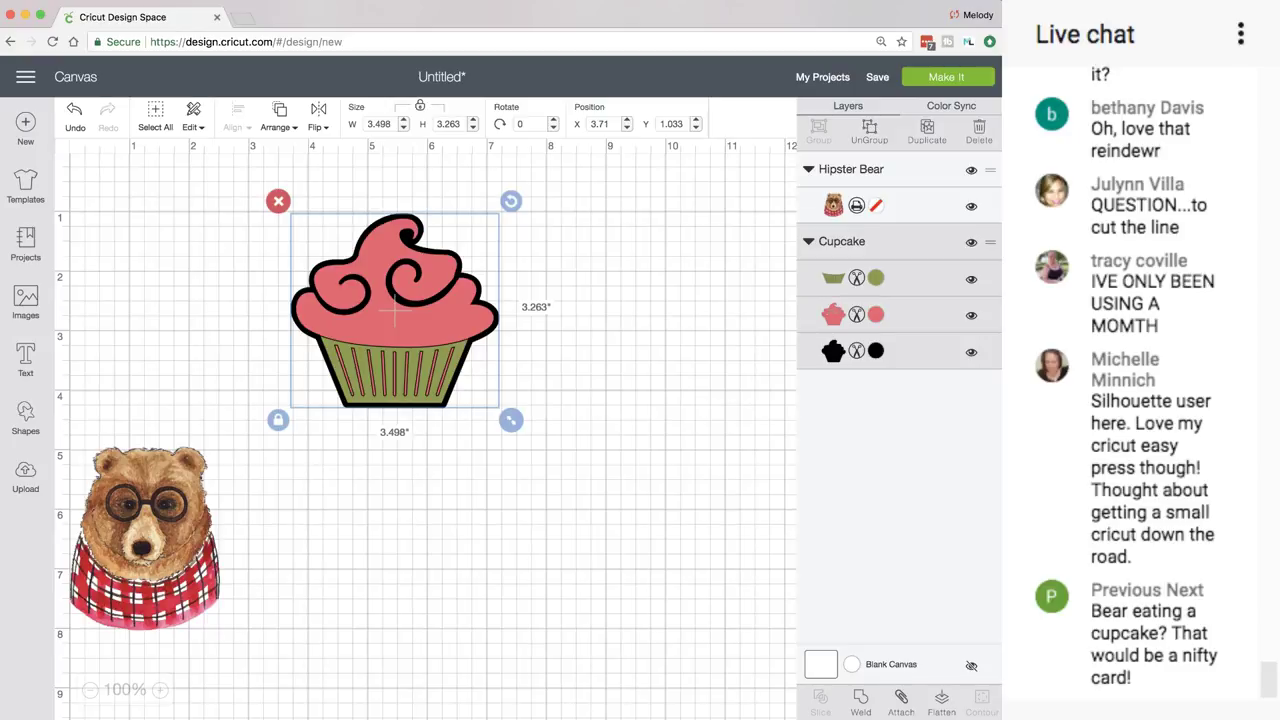
mouse_move(385, 335)
mouse_down()
mouse_move(349, 337)
mouse_move(398, 326)
mouse_up()
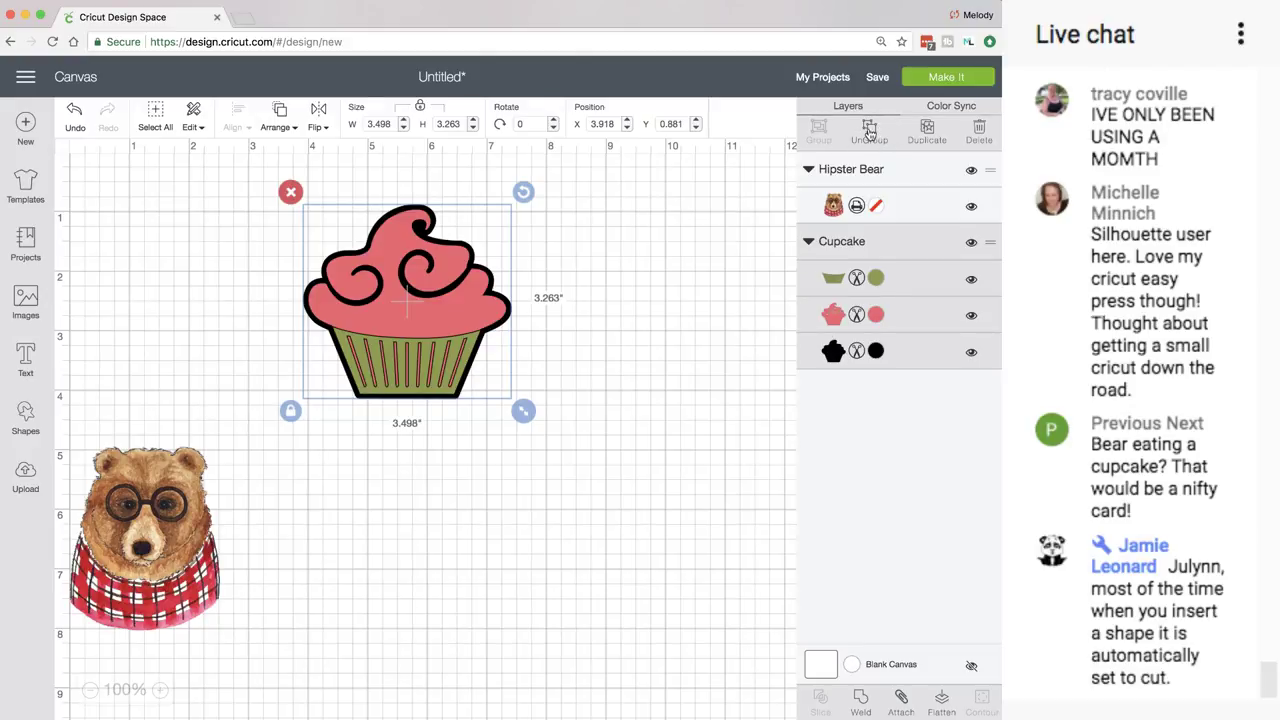
Ungroup the cupcake and pull its pink frosting and black silhouette layers away from the green wrapper.
click(869, 133)
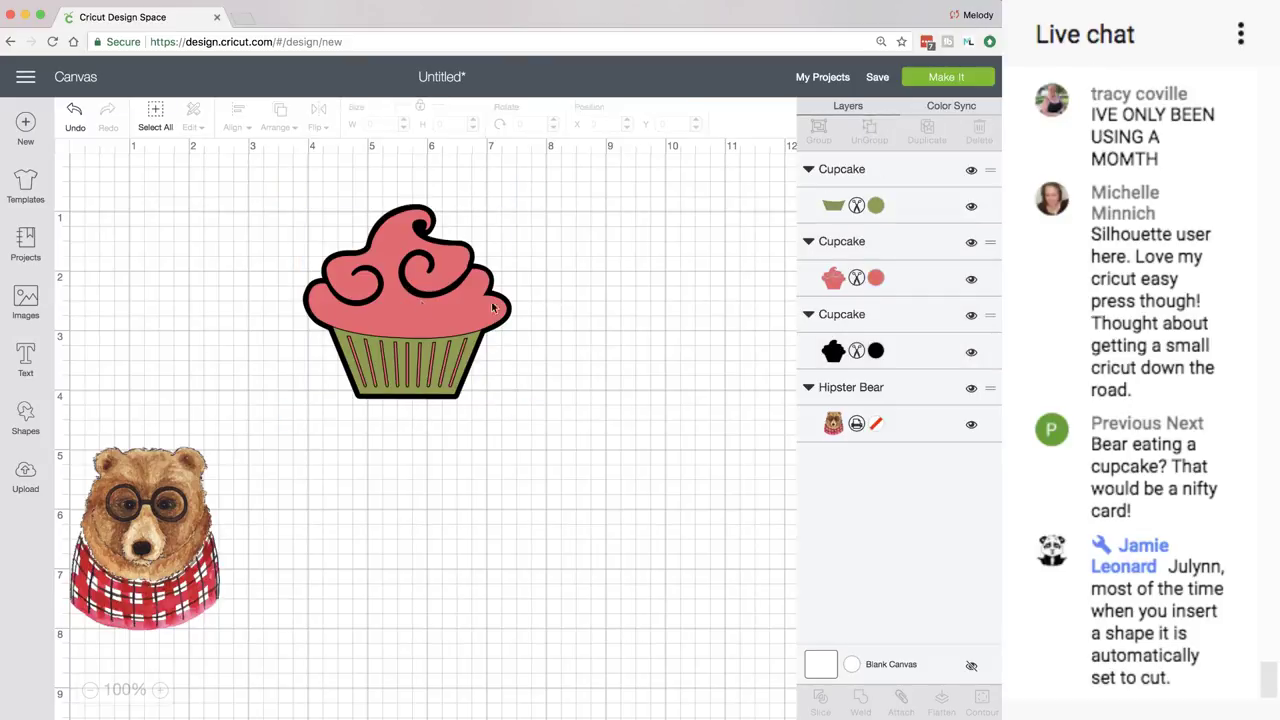
click(890, 352)
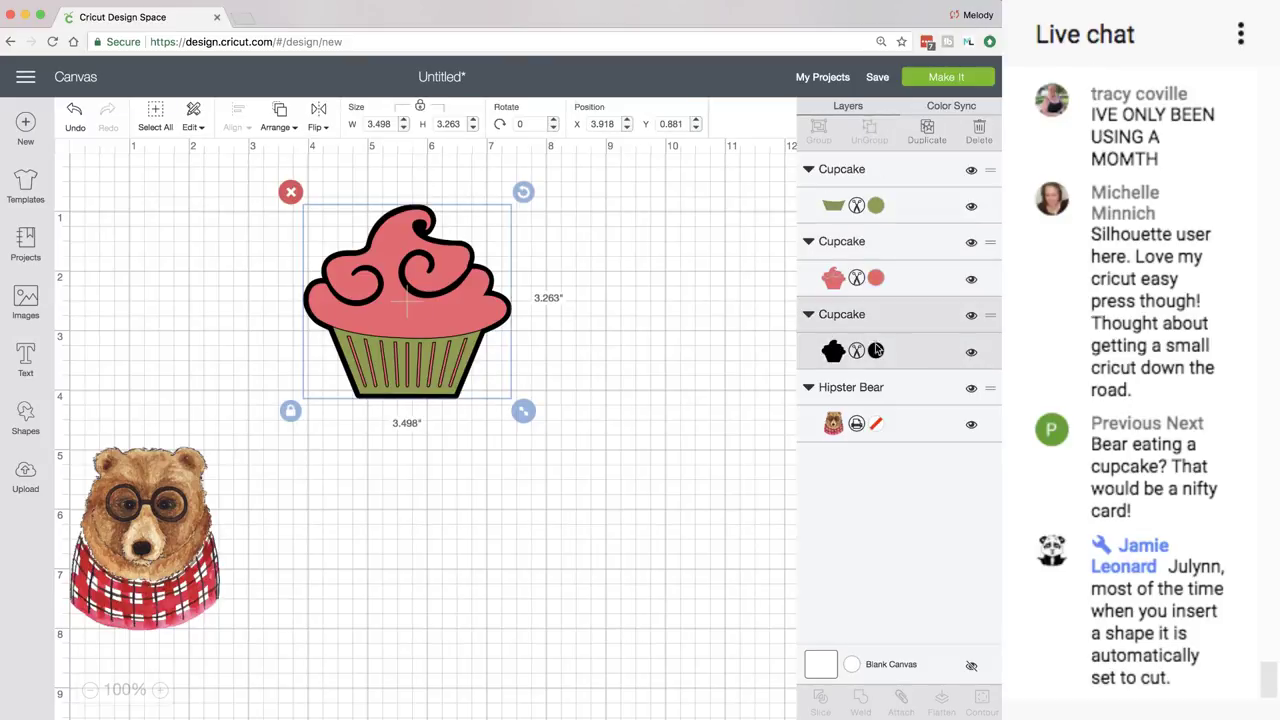
drag(491, 234, 571, 234)
drag(340, 274, 169, 266)
drag(259, 266, 249, 263)
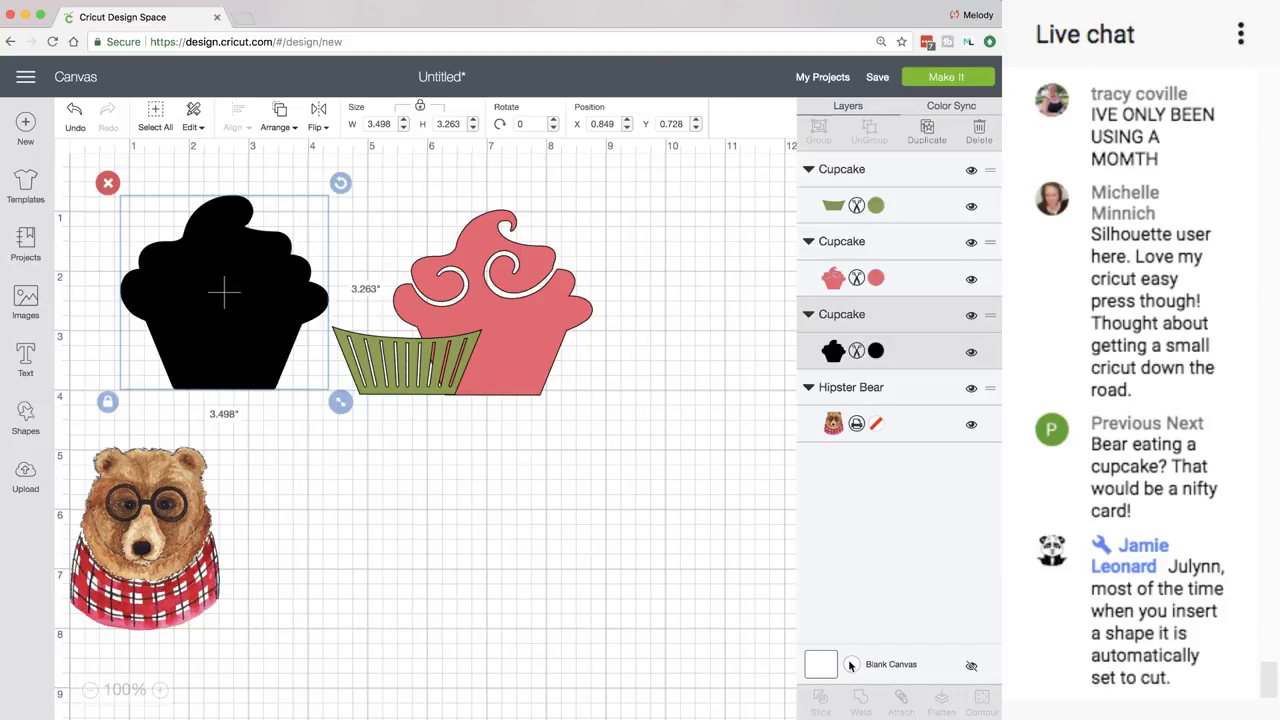
Duplicate the black cupcake silhouette and set one copy aside in the lower part of the canvas.
click(927, 130)
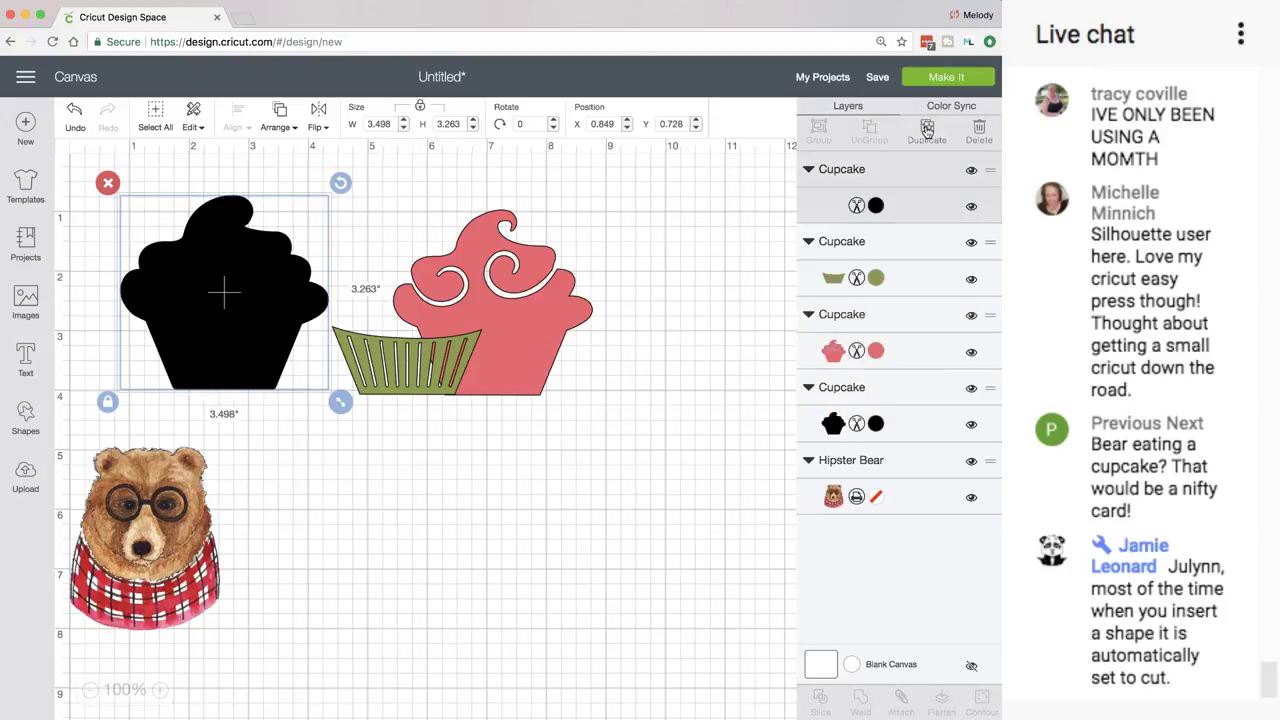
drag(287, 335, 743, 674)
Restack the black silhouette, pink frosting and green wrapper into one cupcake and group the three layers.
drag(274, 337, 540, 344)
click(280, 357)
drag(355, 358, 433, 358)
click(260, 357)
drag(361, 215, 590, 423)
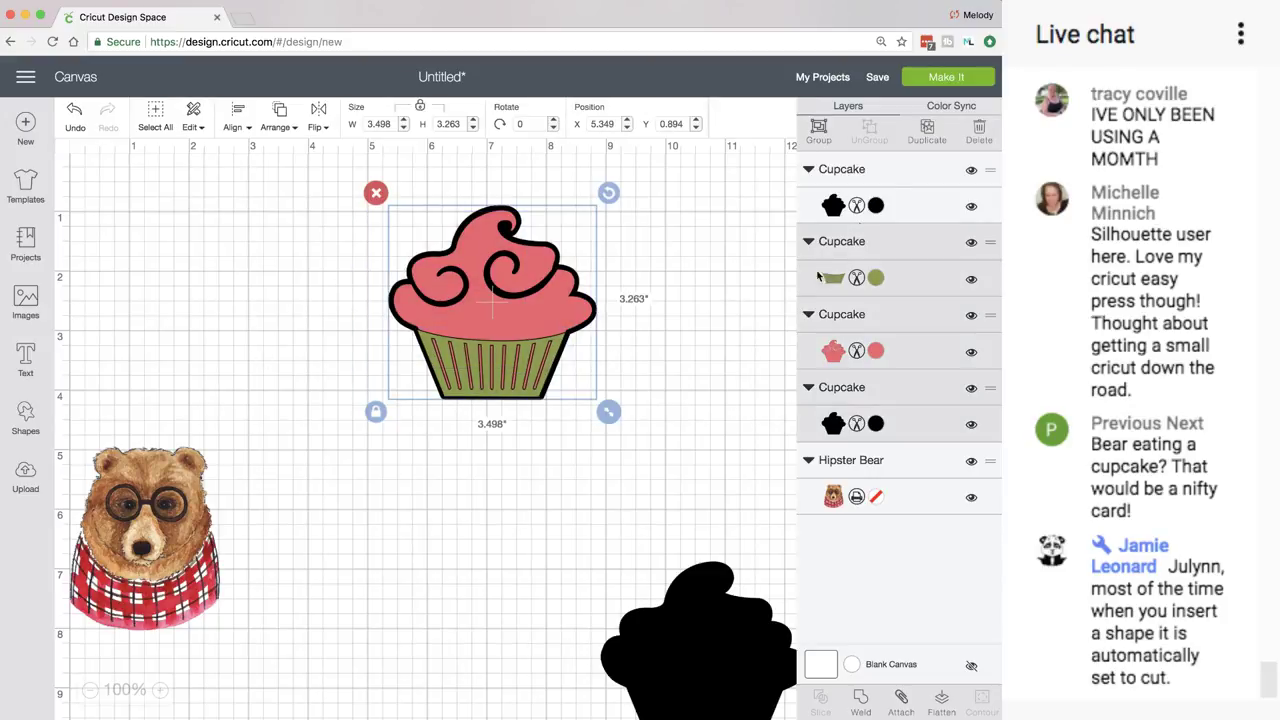
click(818, 132)
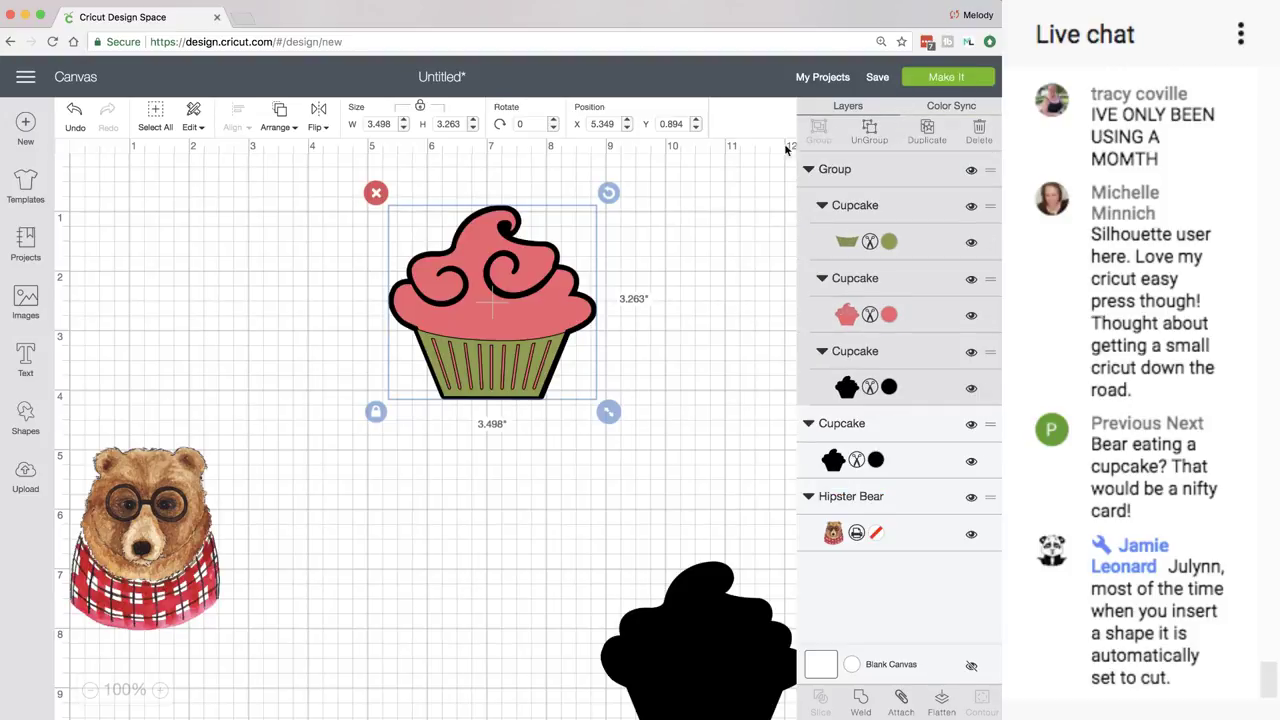
Recolor the spare cupcake silhouette white (#FFFFFF) and place it beside the grouped cupcake at about X 7.14, Y 1.23.
drag(715, 645, 640, 410)
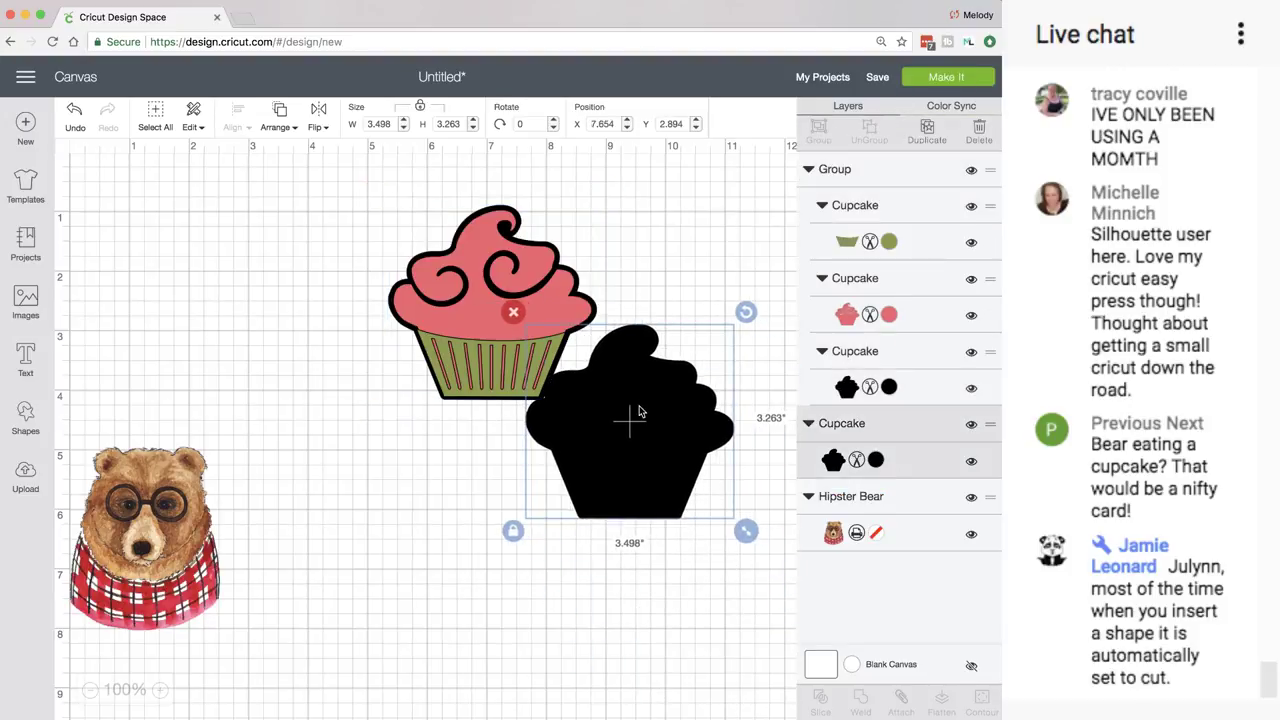
click(841, 463)
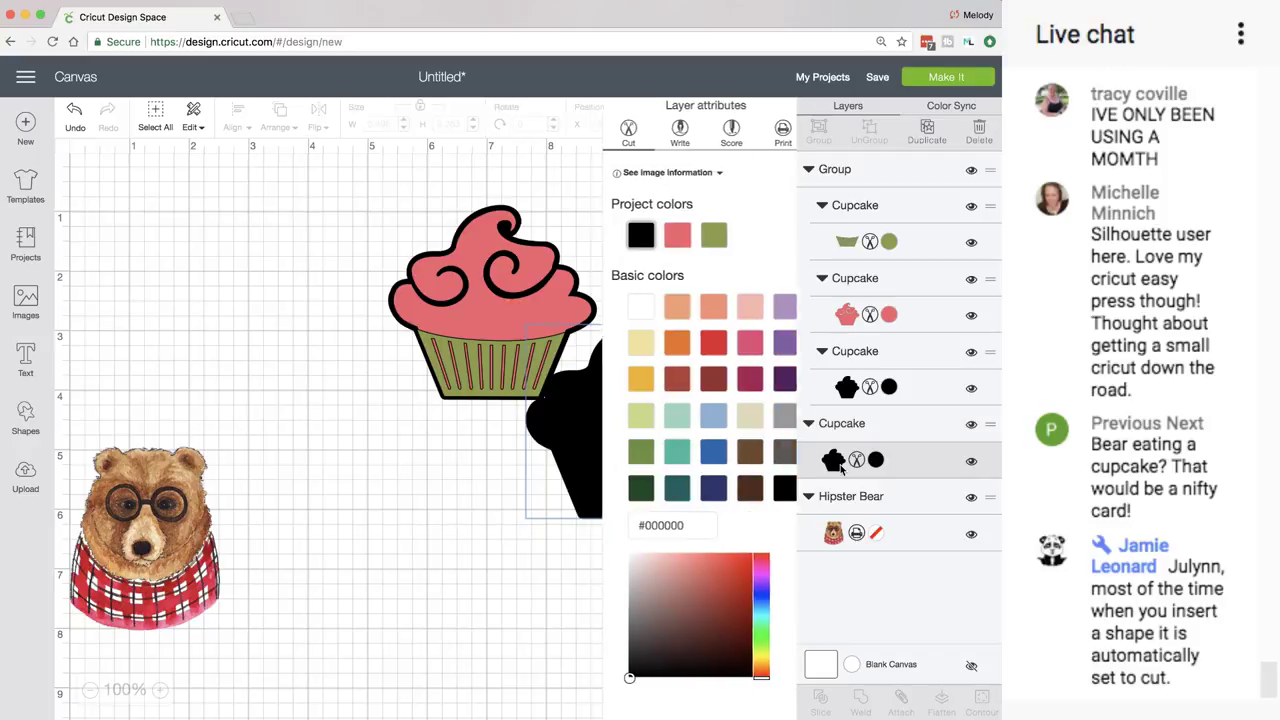
click(628, 307)
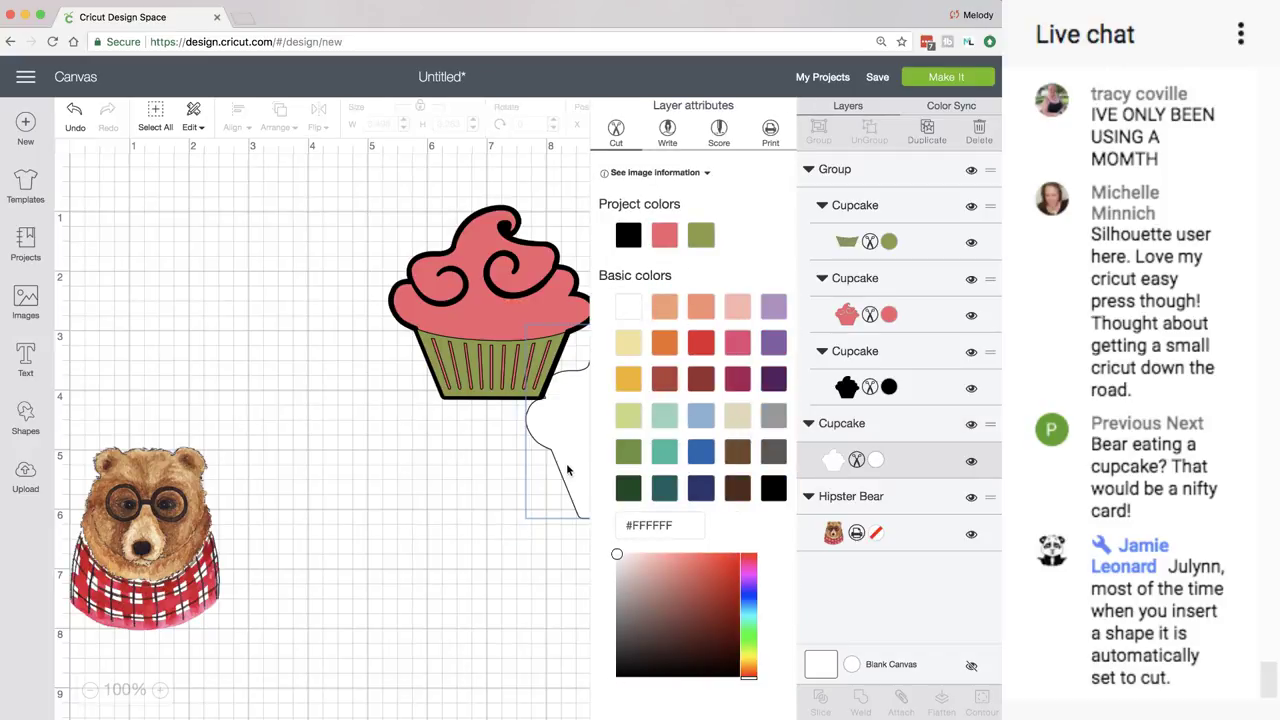
click(460, 477)
click(618, 424)
drag(413, 246, 309, 234)
drag(704, 428, 675, 330)
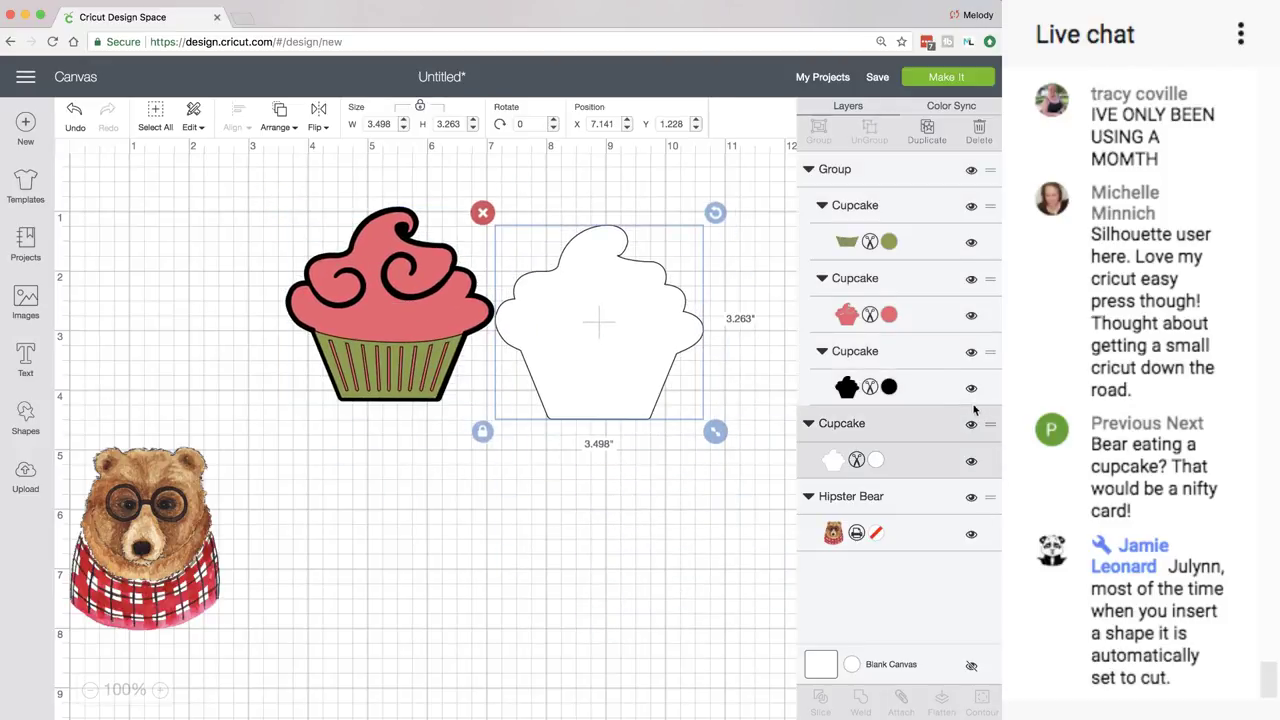
Recolor the grouped cupcake's black silhouette Fuchsia and its frosting Rose Pink, and shift the white silhouette to about X 7.39, Y 0.99.
click(942, 390)
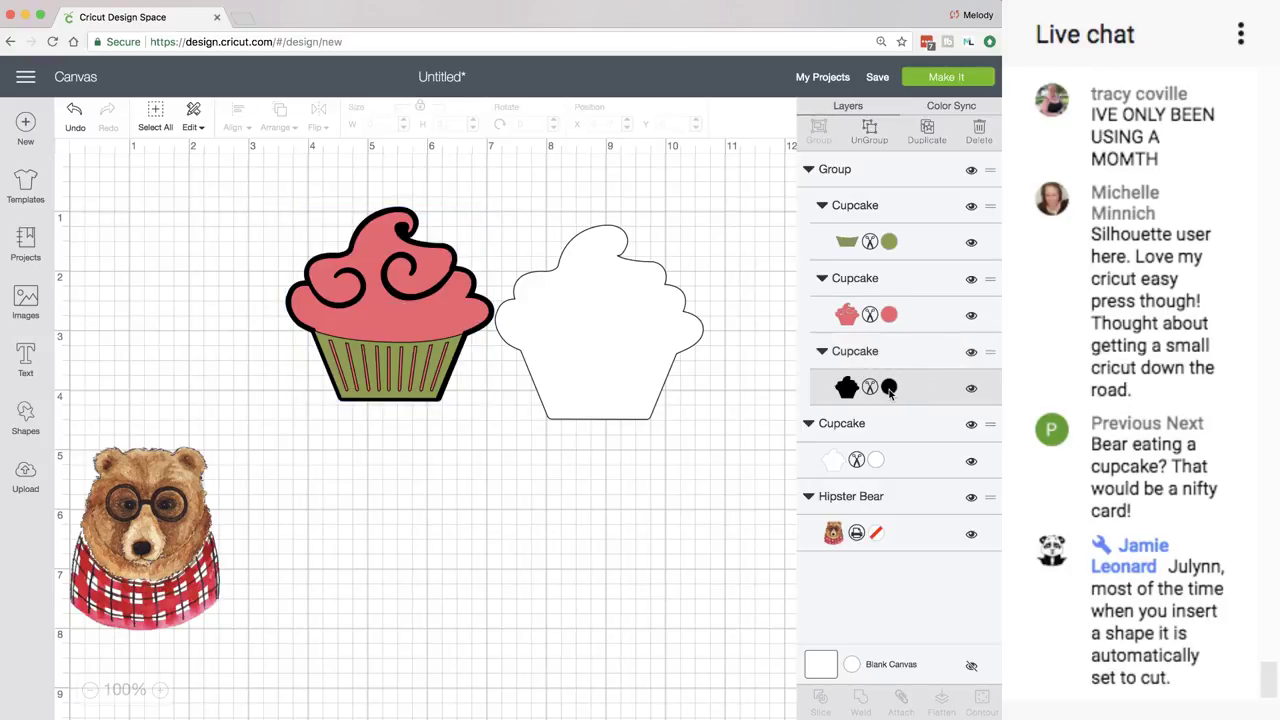
click(889, 388)
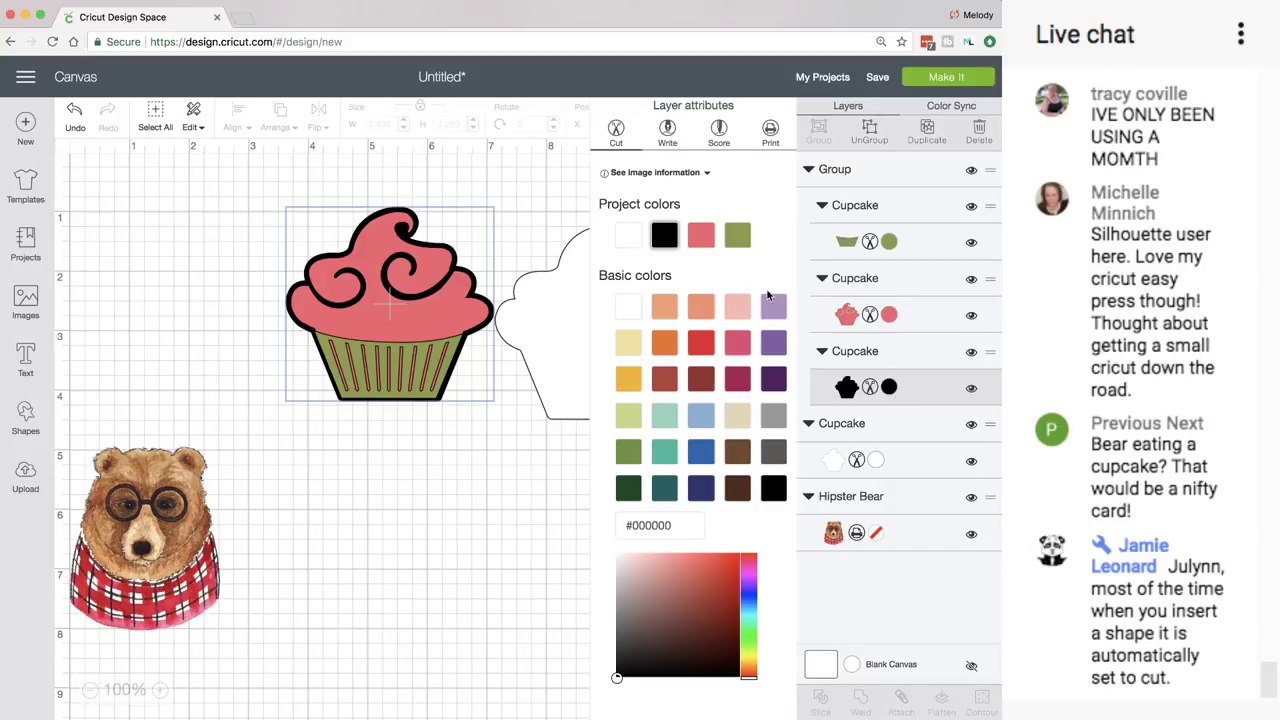
click(737, 379)
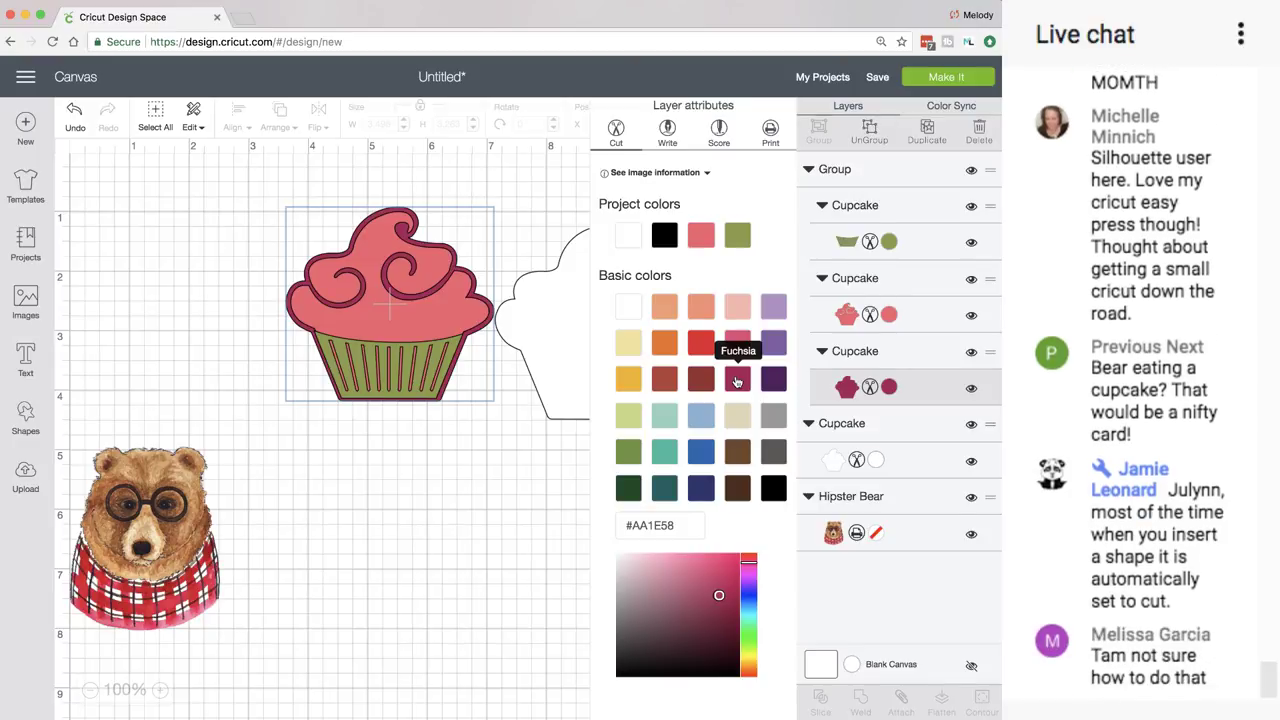
click(862, 318)
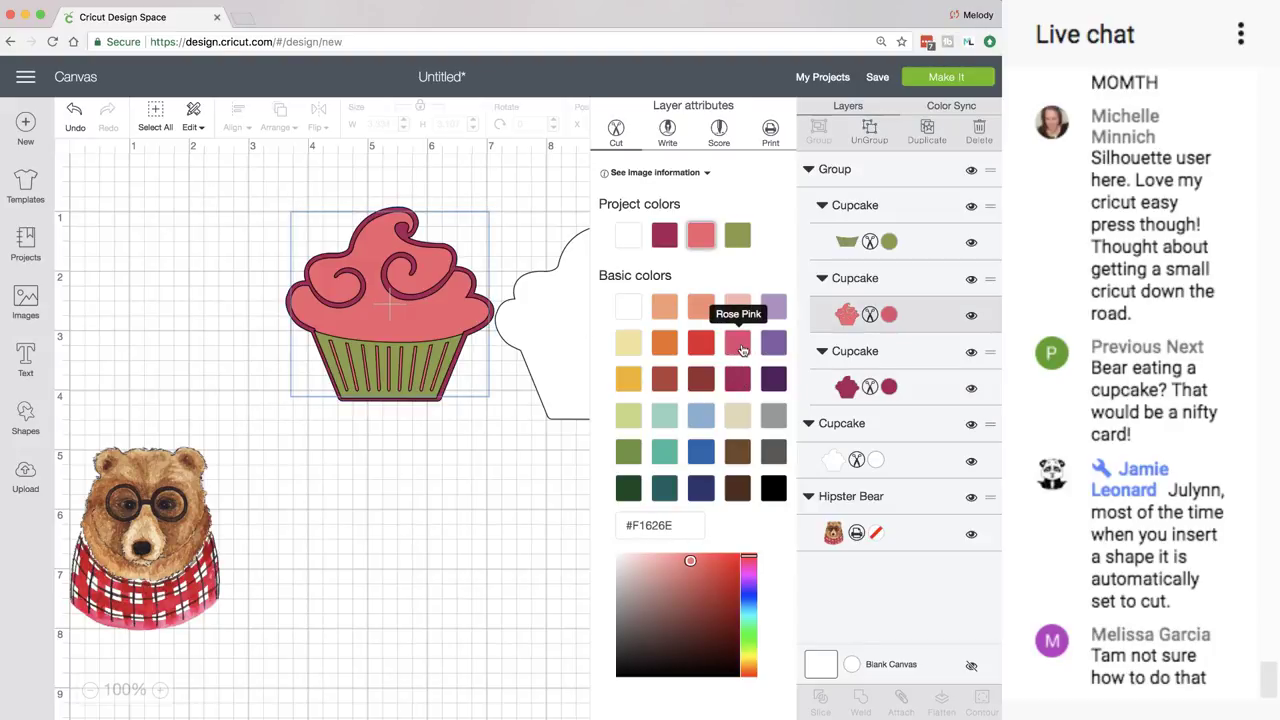
click(738, 344)
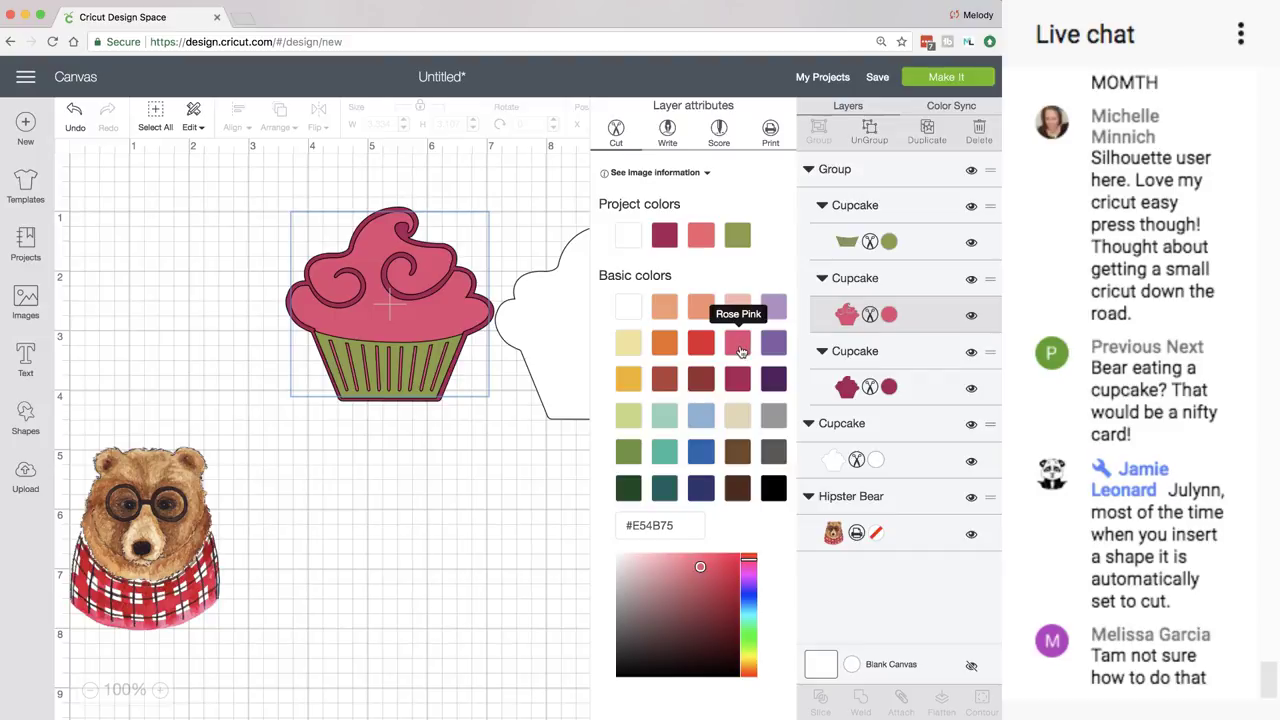
click(395, 460)
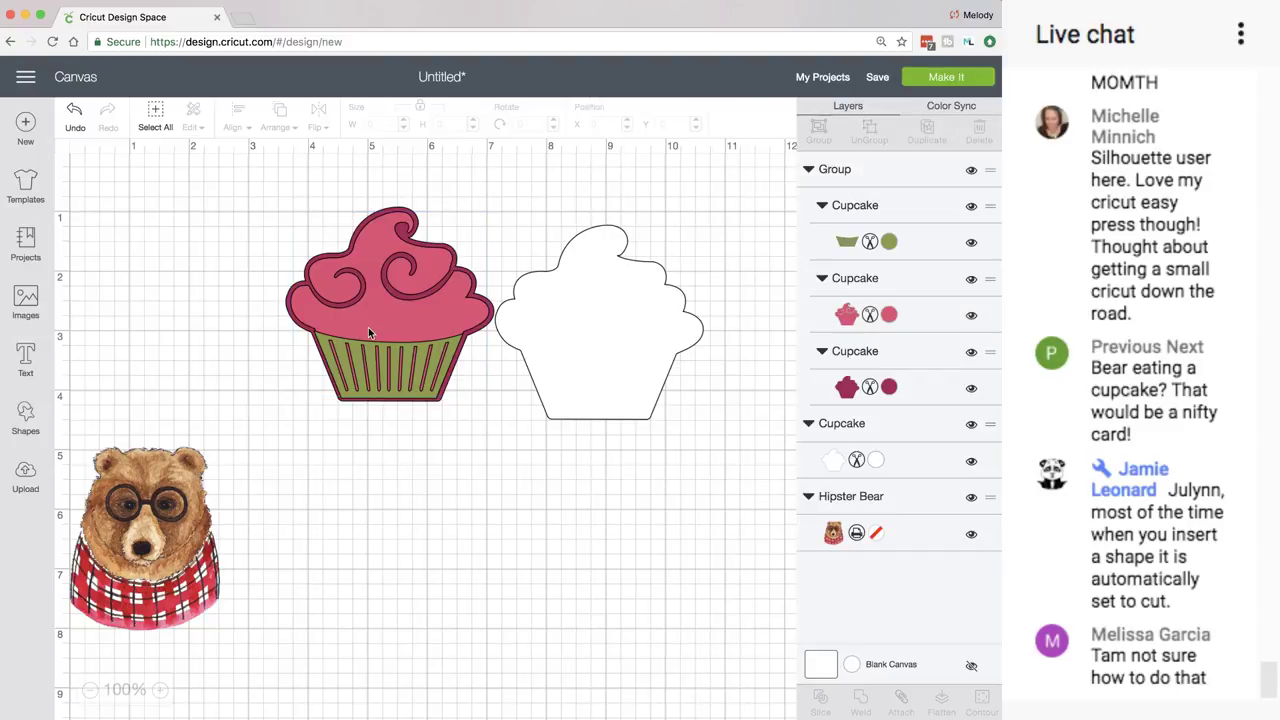
drag(580, 310, 594, 296)
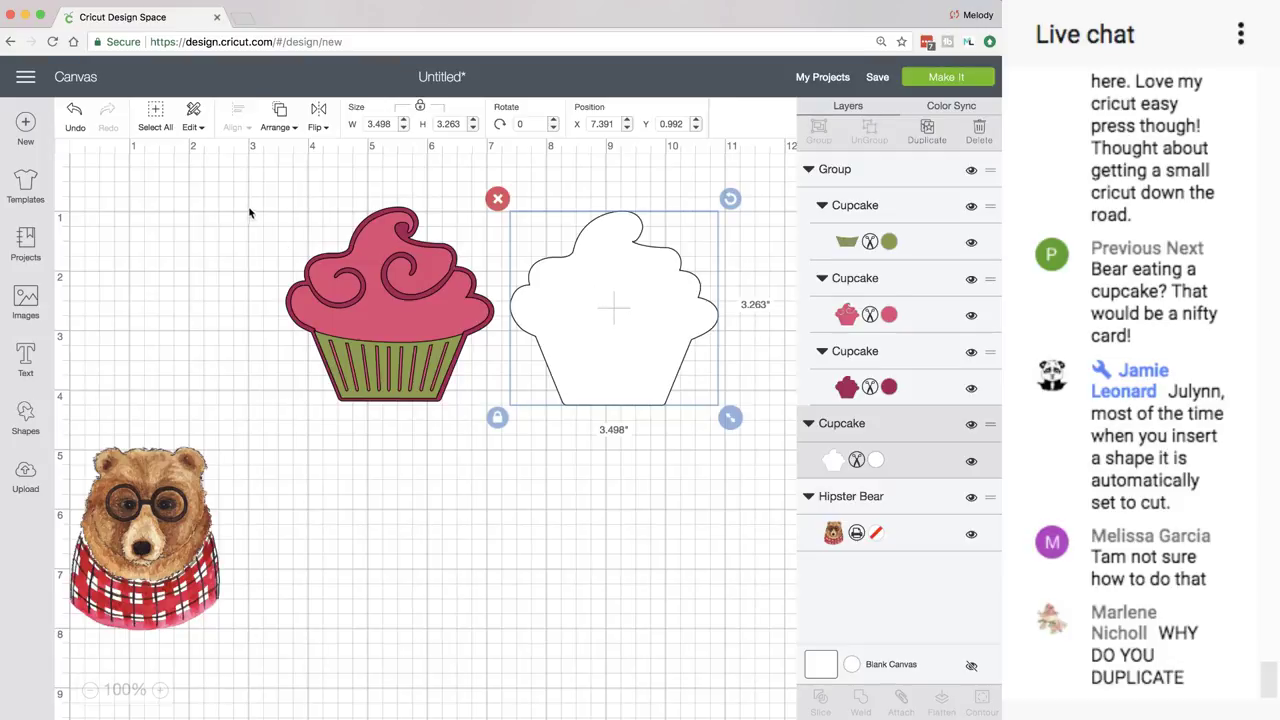
Try flattening the grouped cupcake into a single print layer, and undo it.
drag(253, 204, 496, 445)
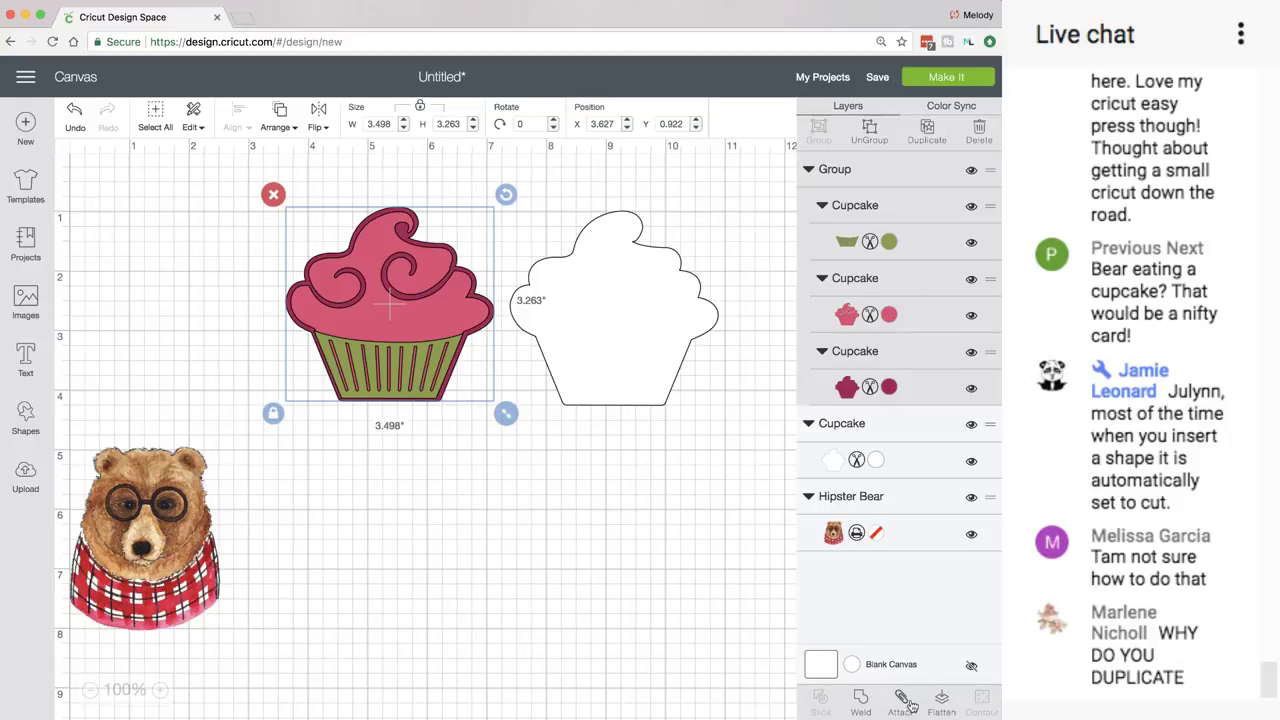
click(943, 705)
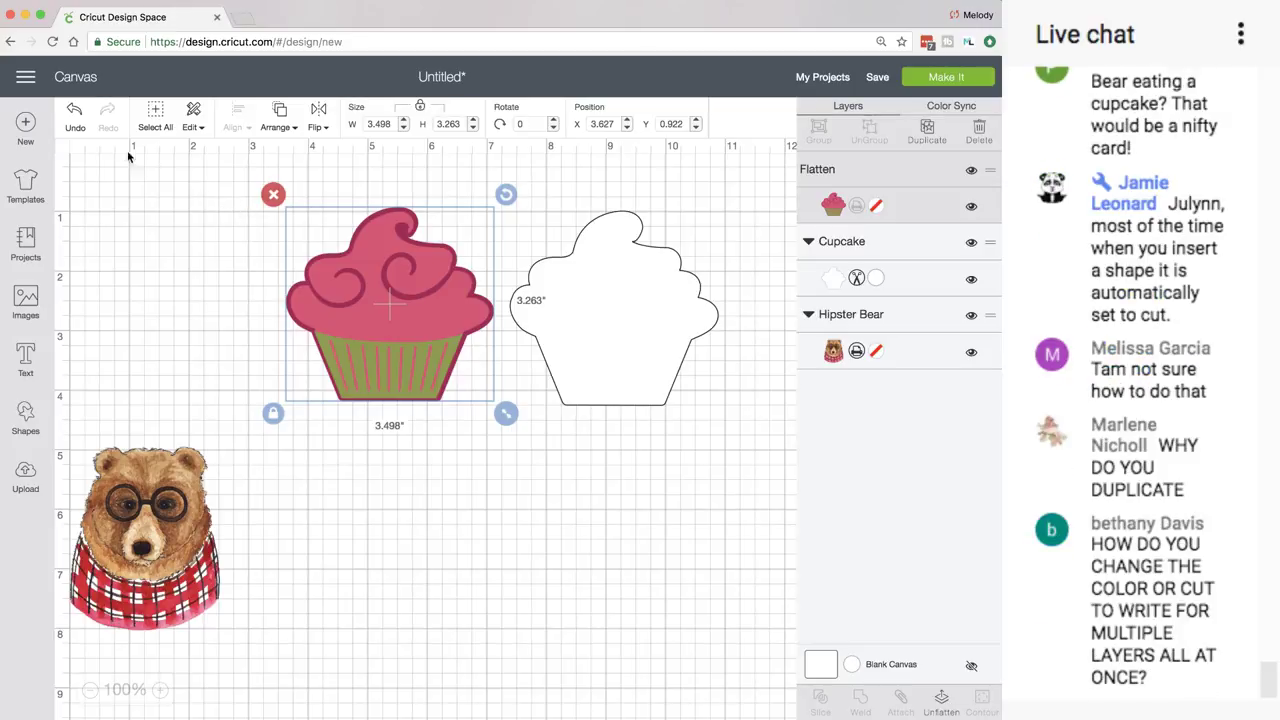
click(75, 112)
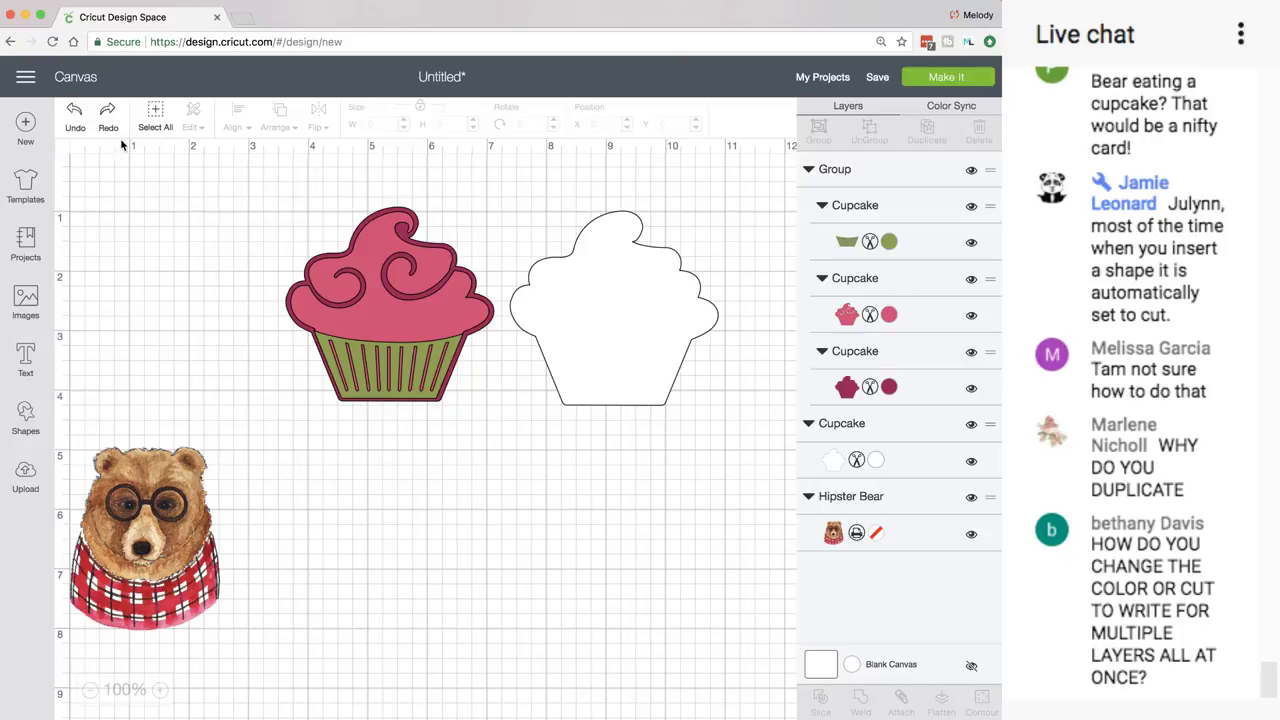
Change the frosting layer from Cut to Print and fill it with the uploaded pink and yellow light-spots pattern.
click(412, 309)
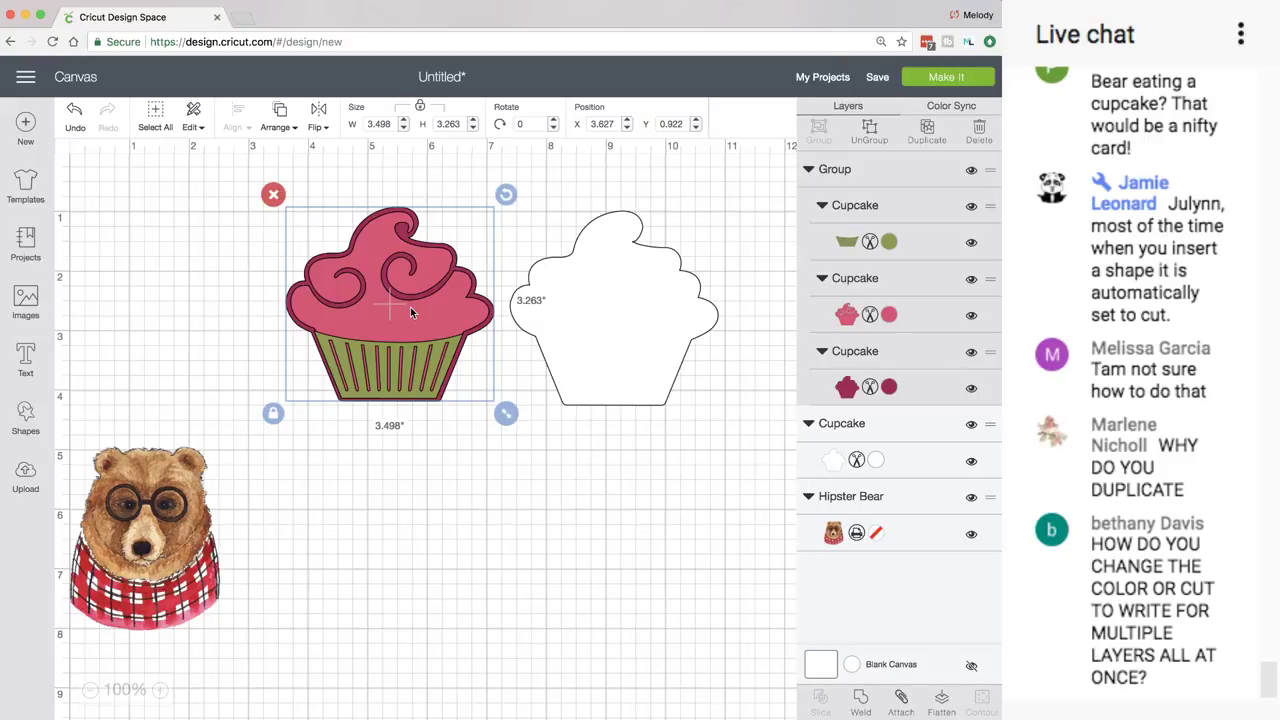
click(890, 315)
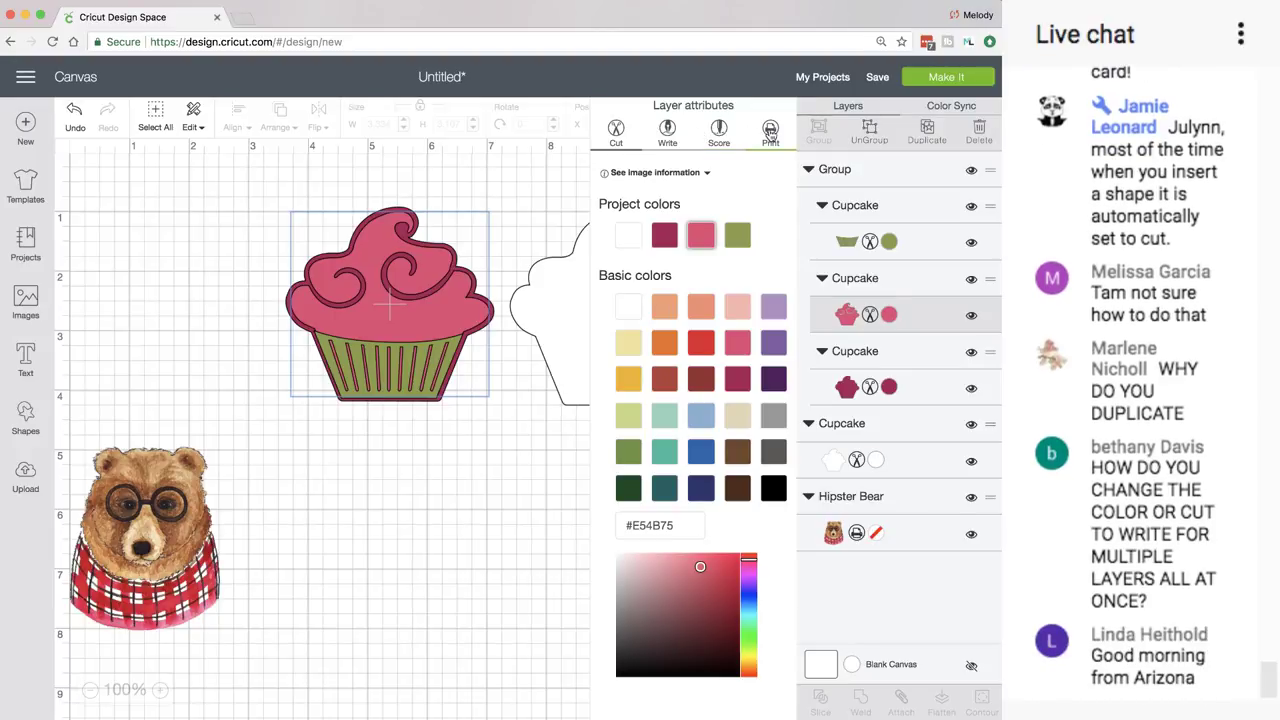
click(770, 131)
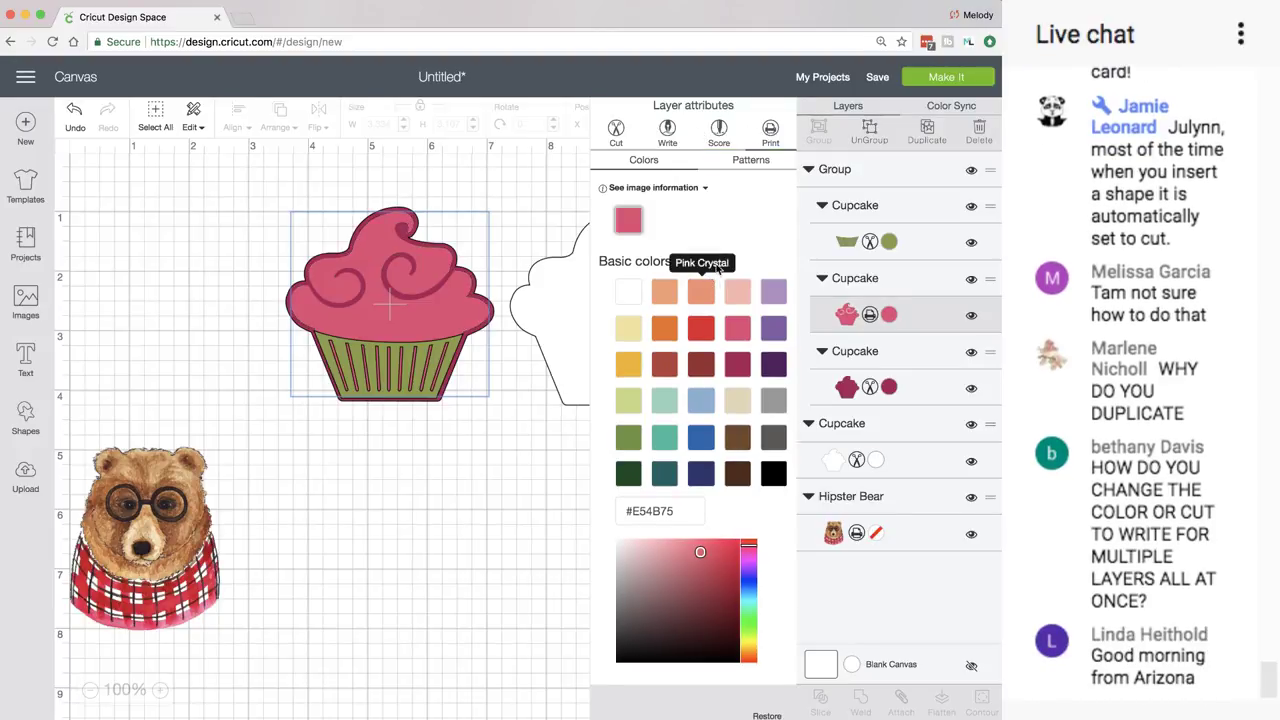
click(747, 168)
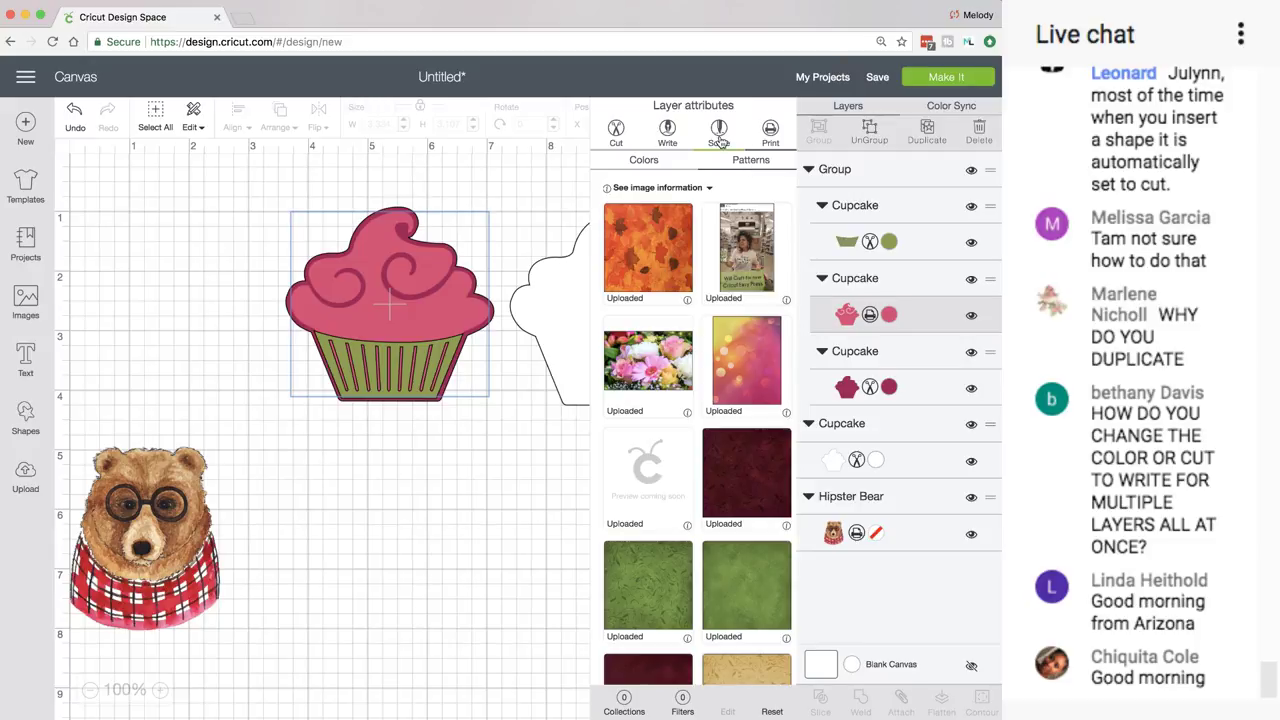
click(756, 386)
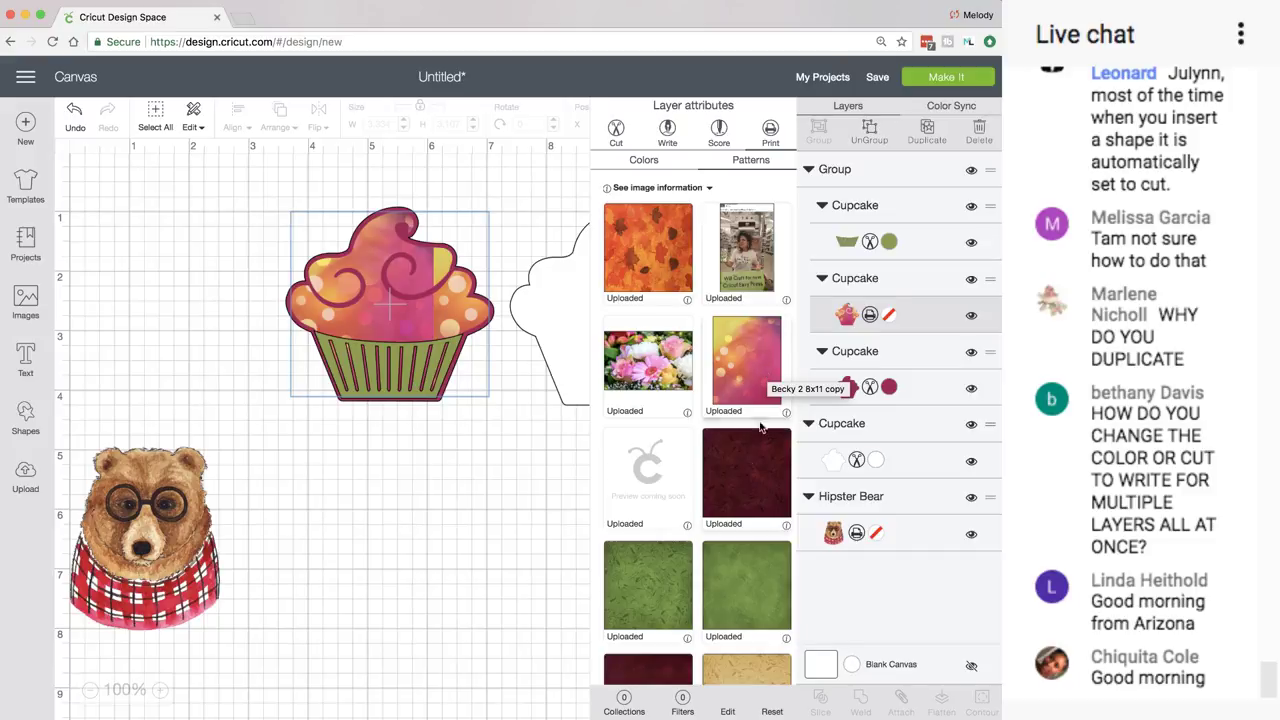
Edit the frosting's pattern fill, flipping it vertically and setting its scale to 187.
click(728, 711)
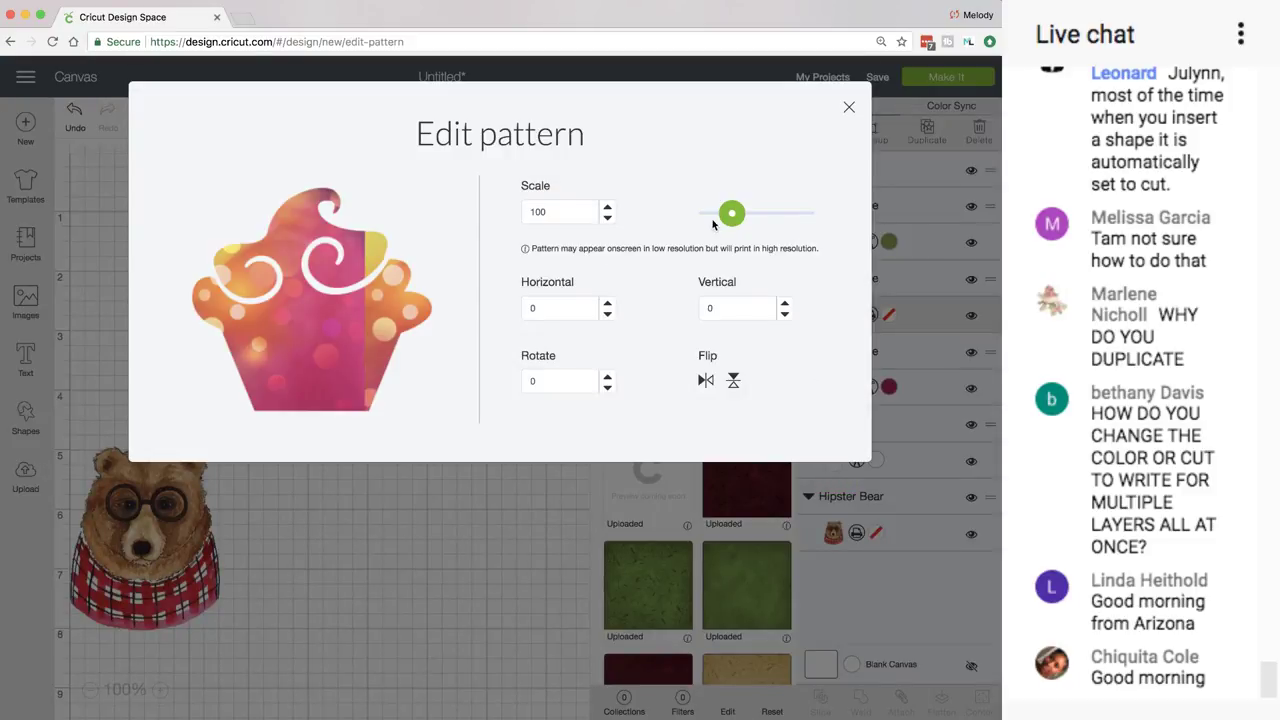
drag(732, 213, 774, 220)
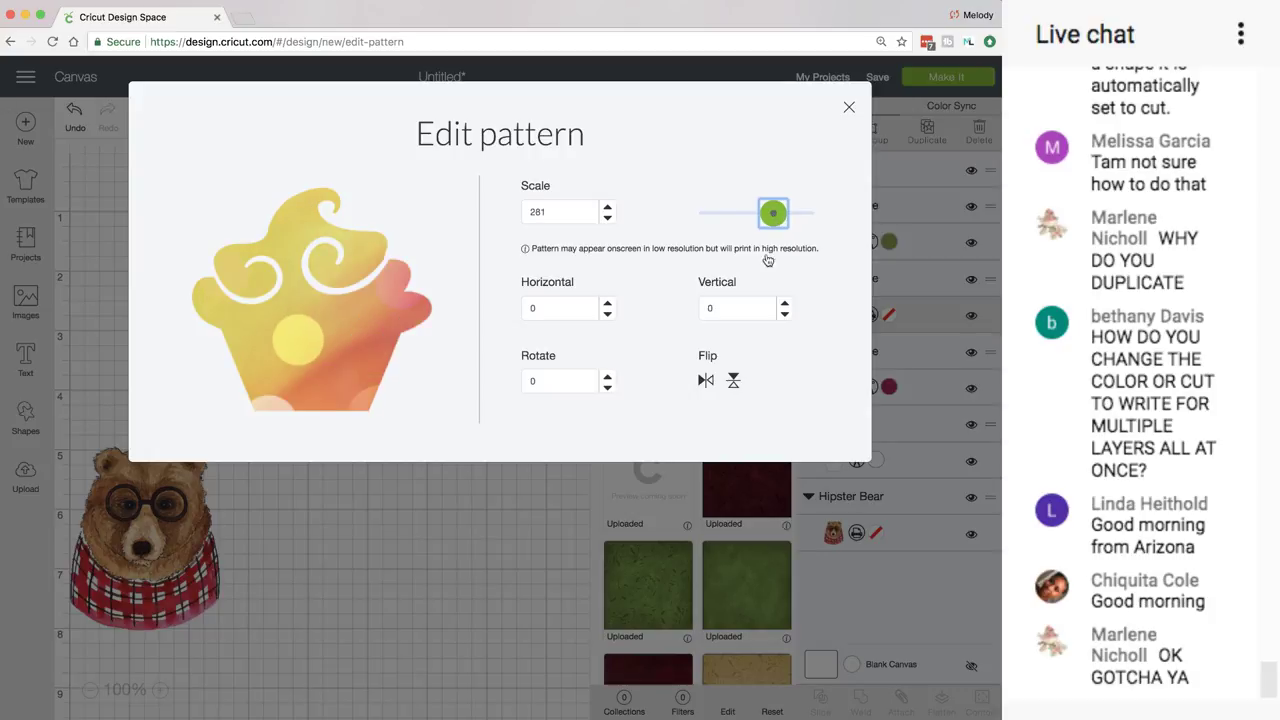
click(734, 384)
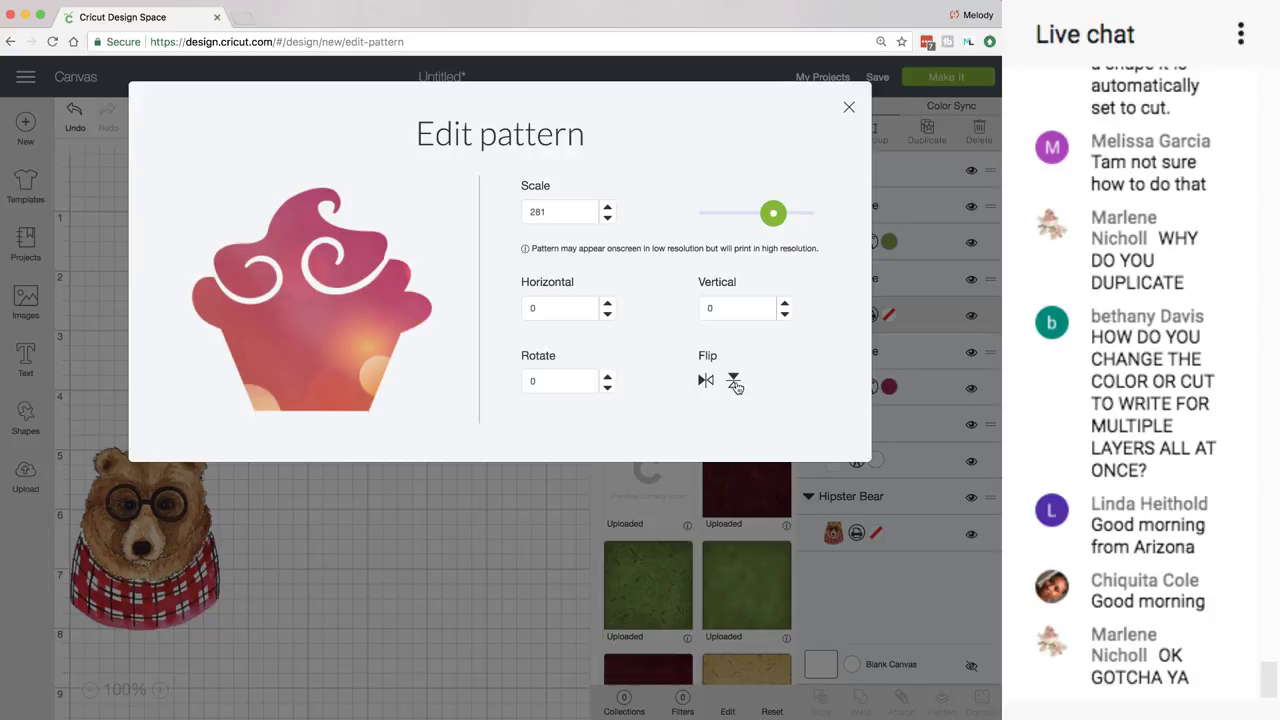
drag(773, 215, 753, 220)
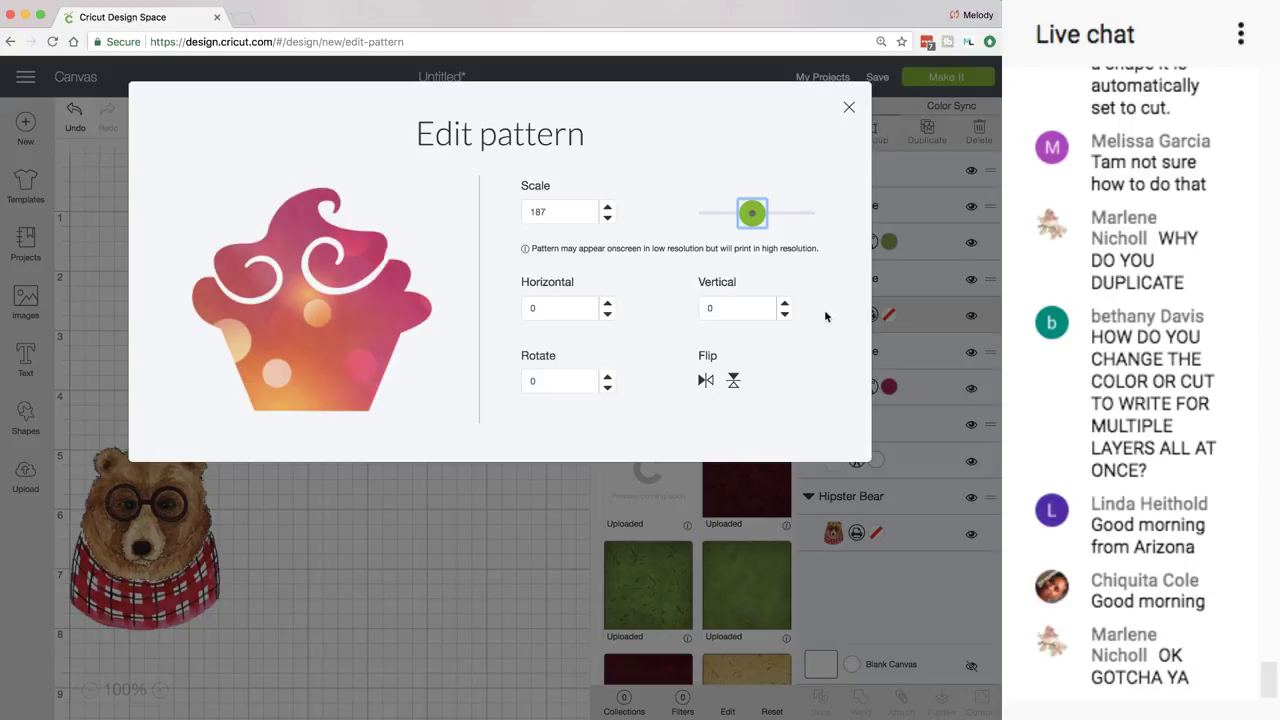
Set the frosting pattern's vertical offset to 25 and return to the canvas.
click(786, 304)
click(786, 304)
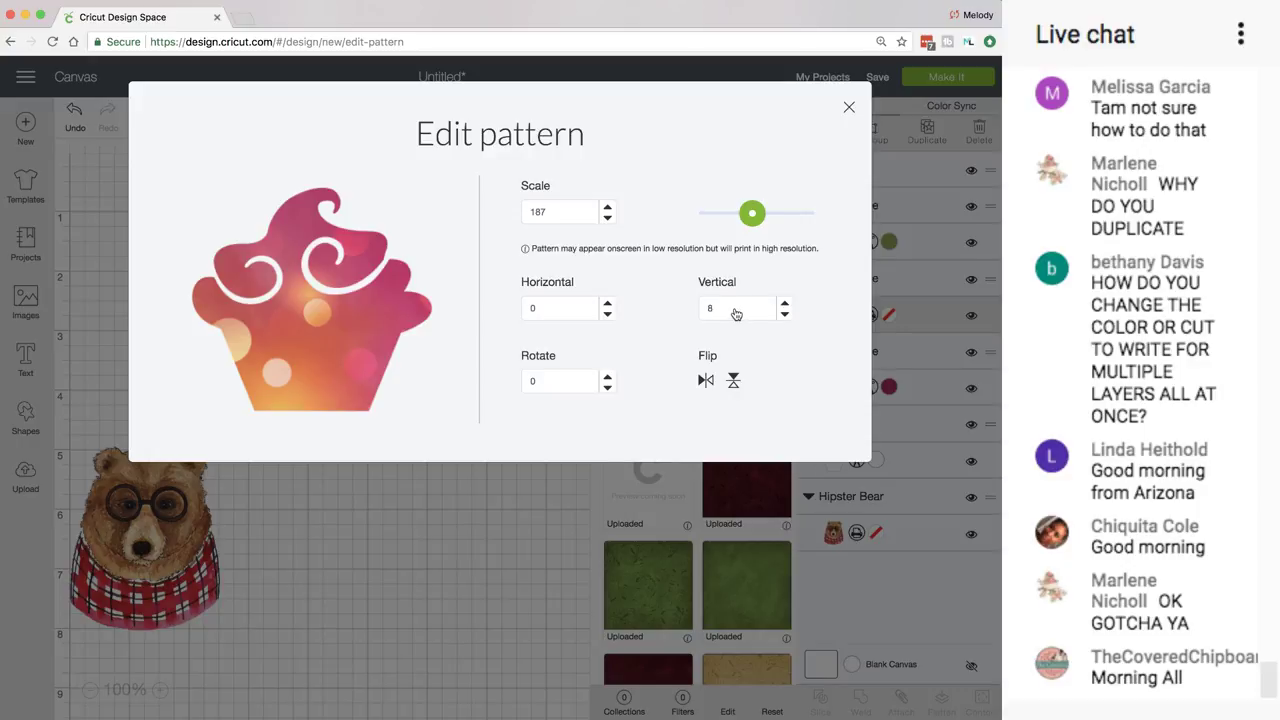
click(699, 312)
text(9)
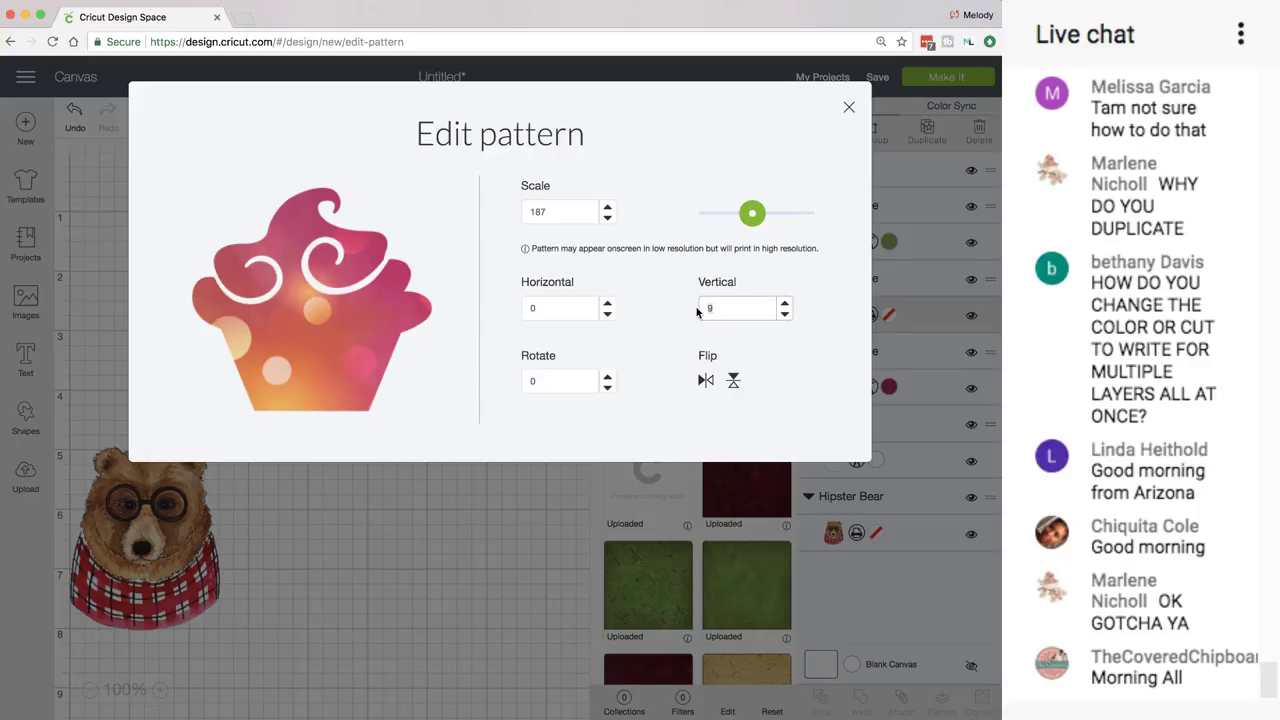
key(BackSpace)
text(25)
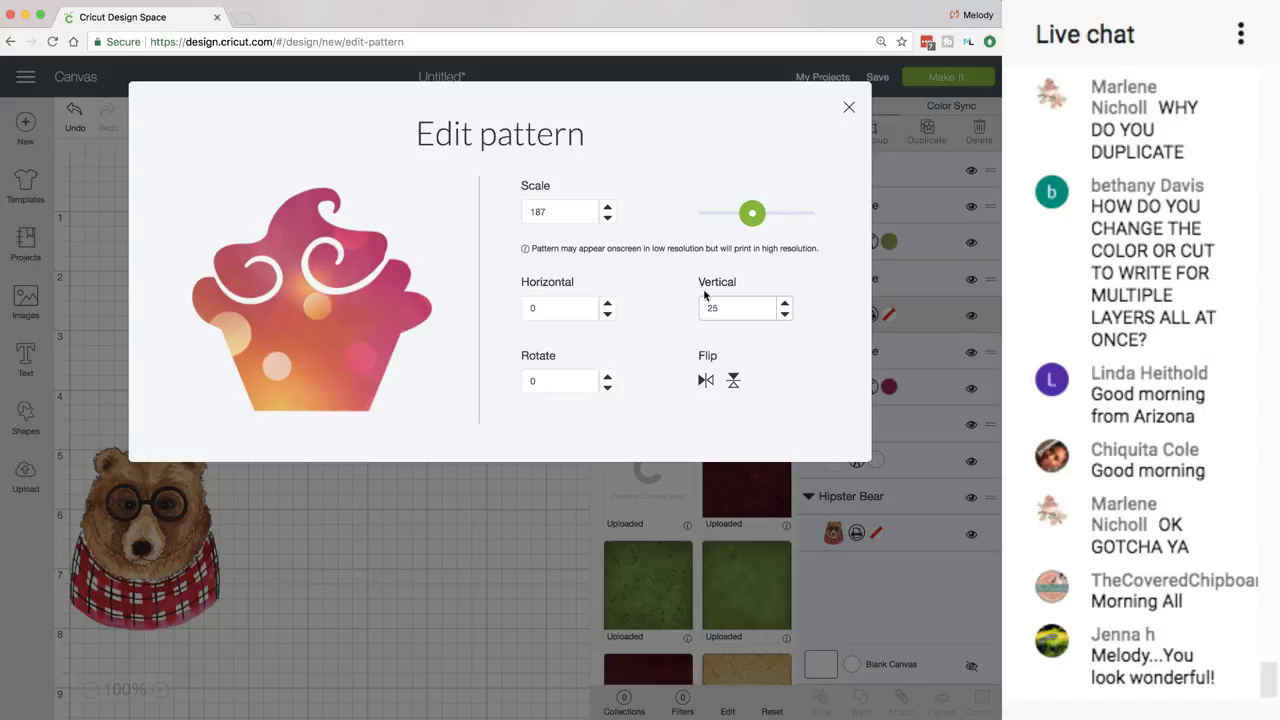
click(850, 109)
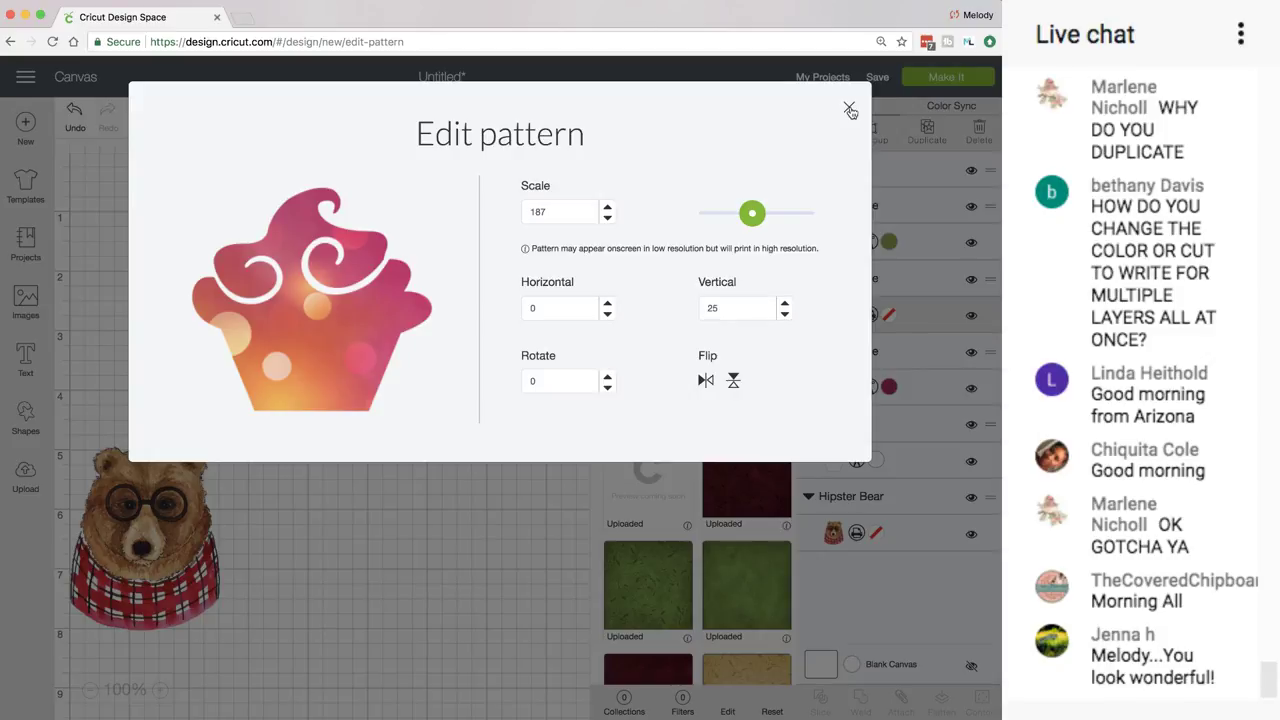
click(850, 110)
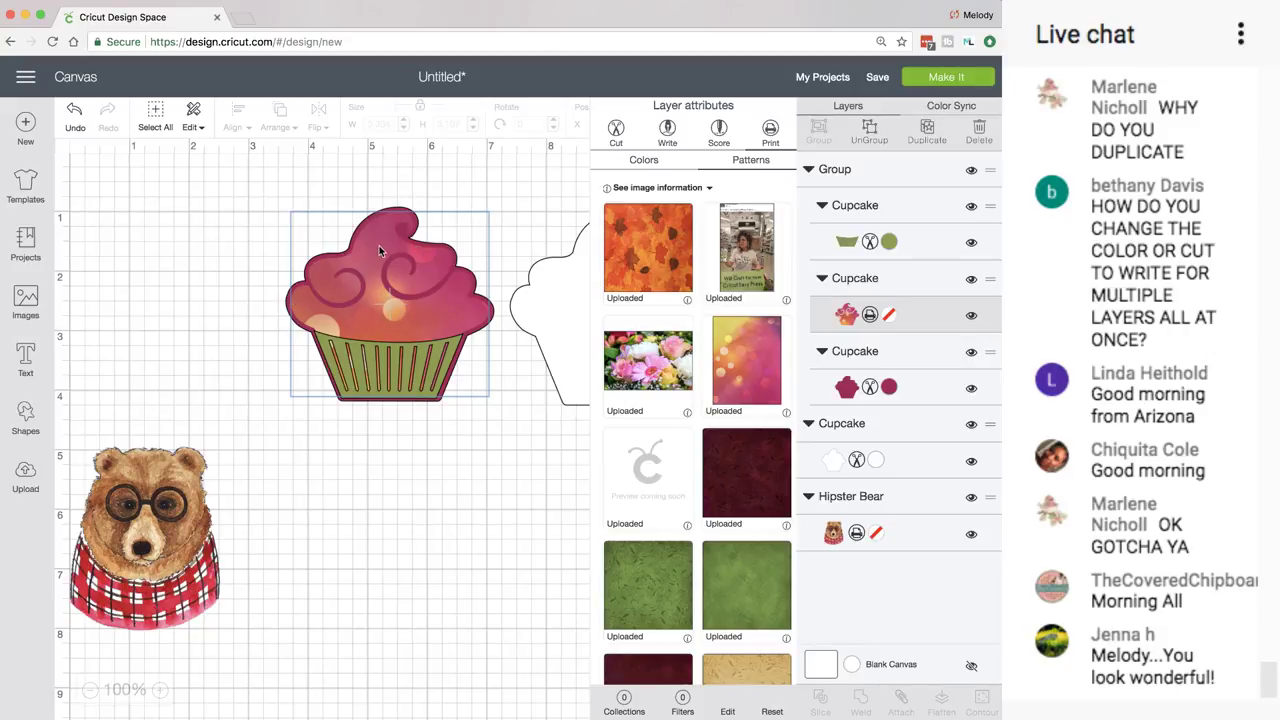
click(478, 451)
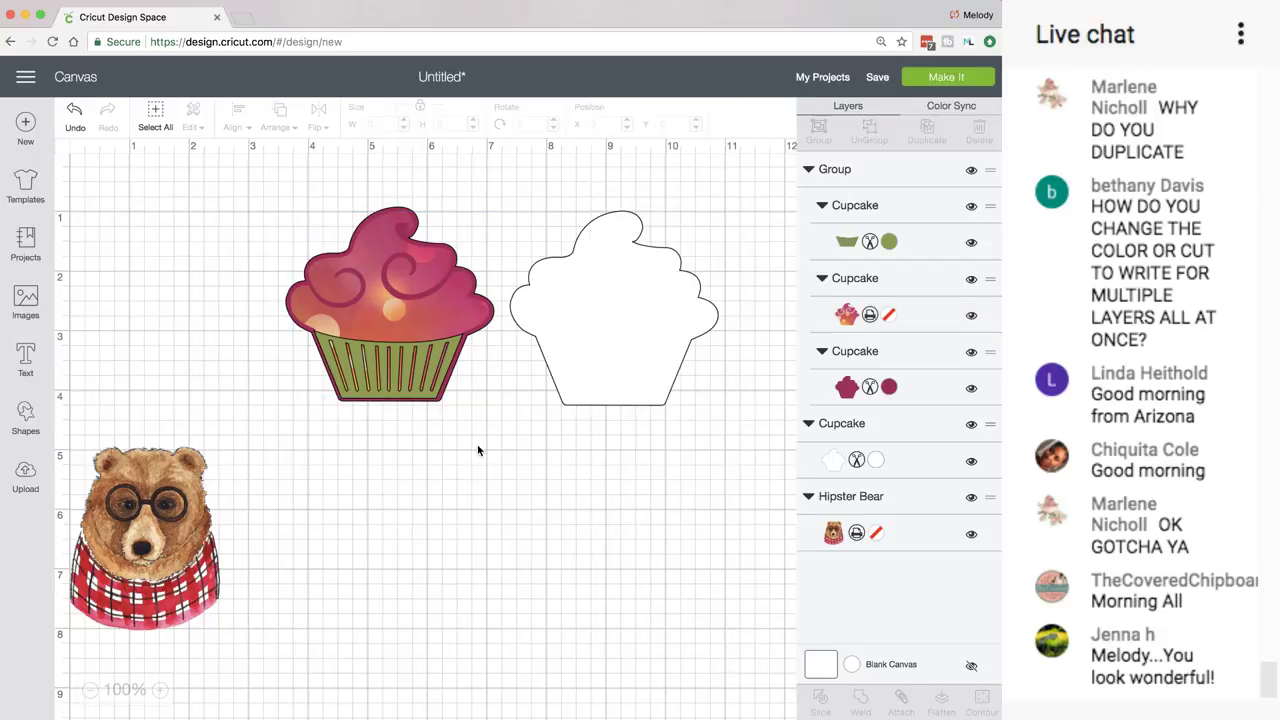
Enlarge both cupcakes together to about 5.36 by 5.00 inches each, and move the bear below them to X 0, Y 6.93.
click(608, 300)
drag(608, 300, 608, 298)
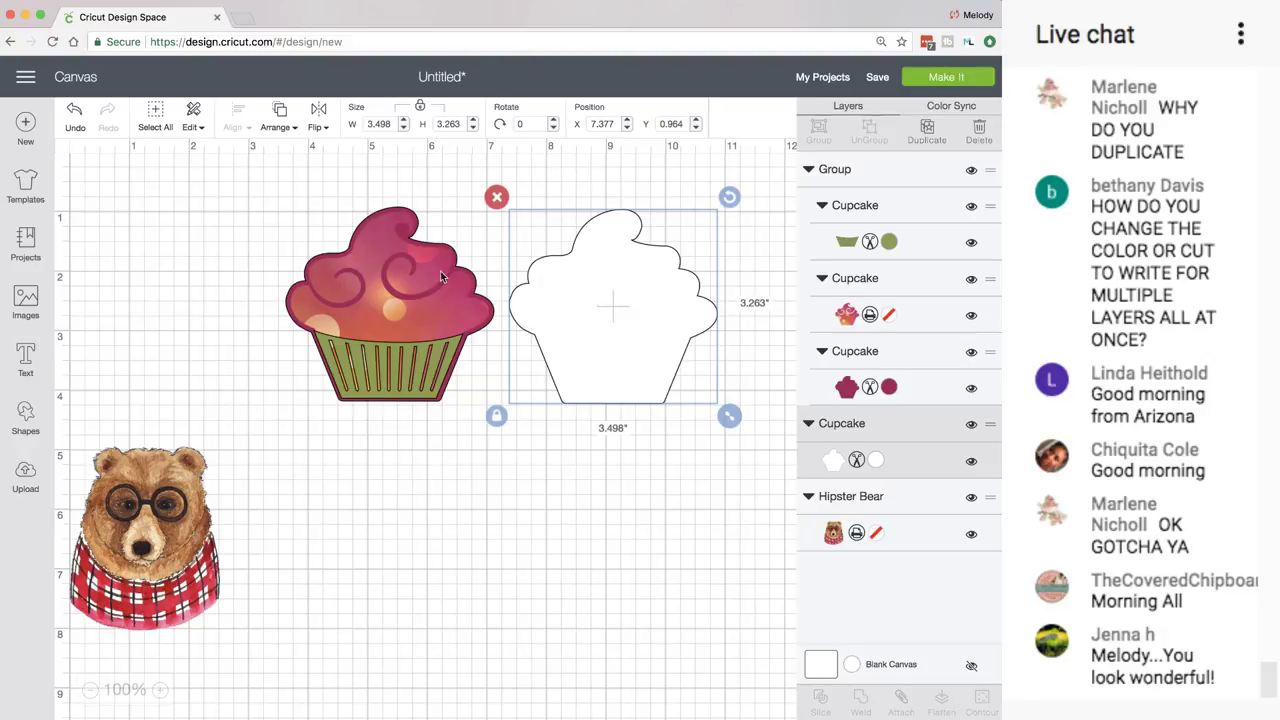
click(214, 215)
drag(199, 195, 738, 424)
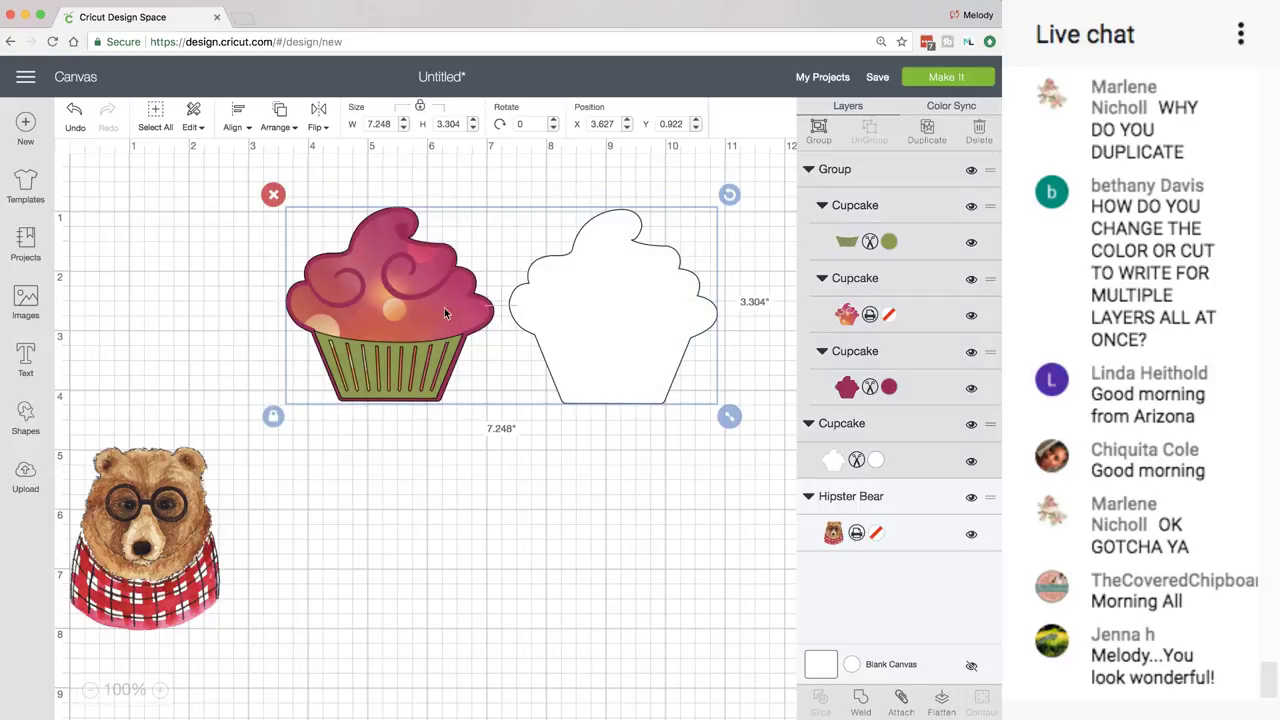
drag(729, 416, 789, 443)
drag(641, 337, 461, 313)
drag(610, 420, 778, 497)
click(221, 582)
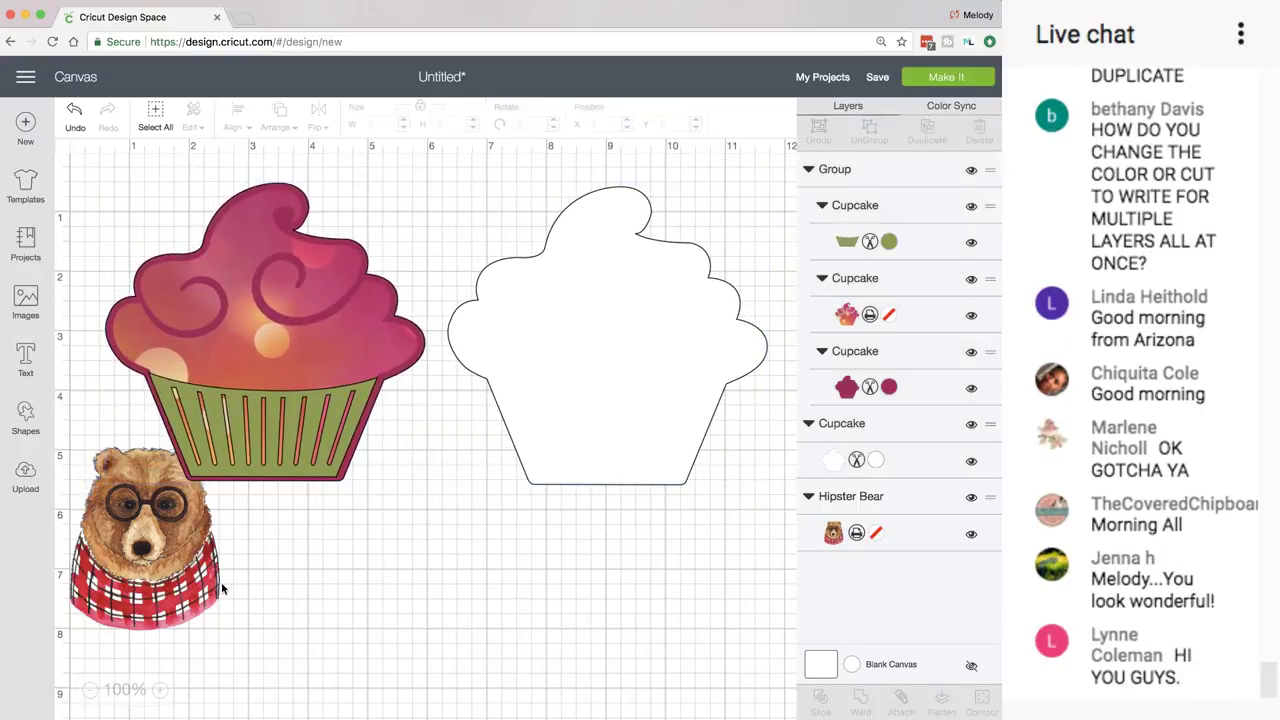
drag(140, 530, 130, 652)
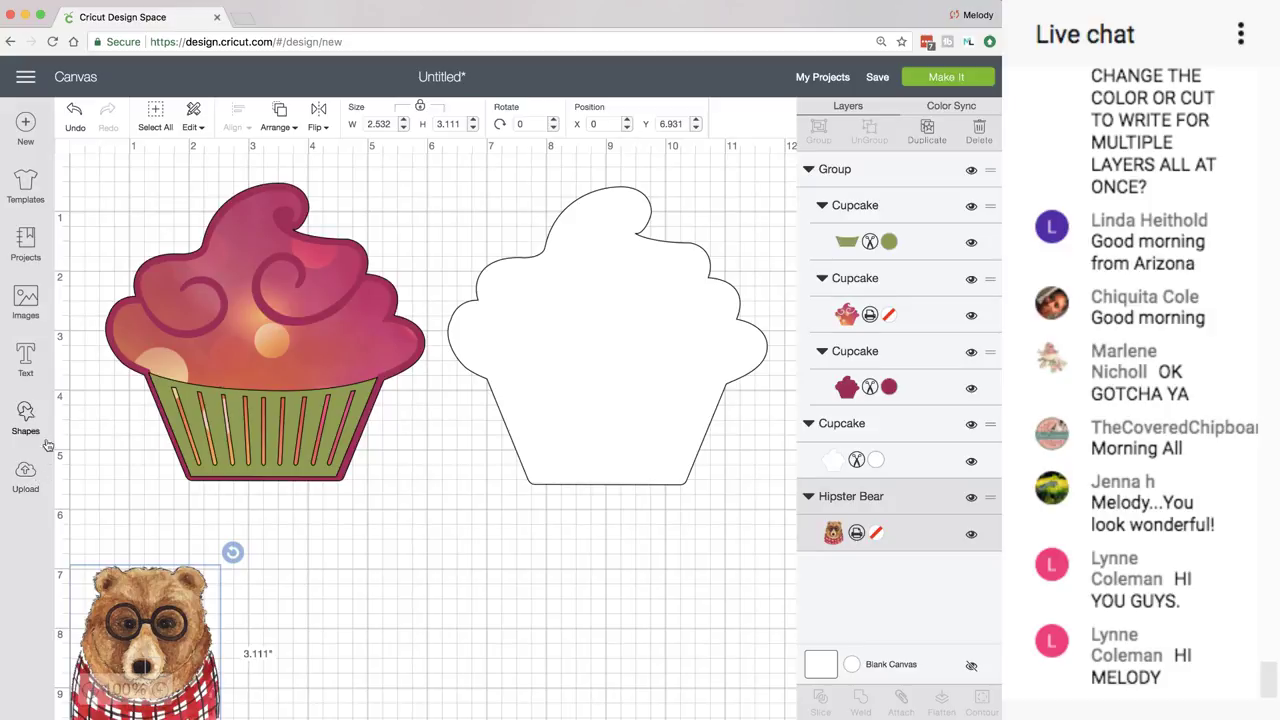
Add a score line, rotate it to 270°, and stretch it horizontally across the white silhouette's upper frosting at about Y 2.14.
click(27, 415)
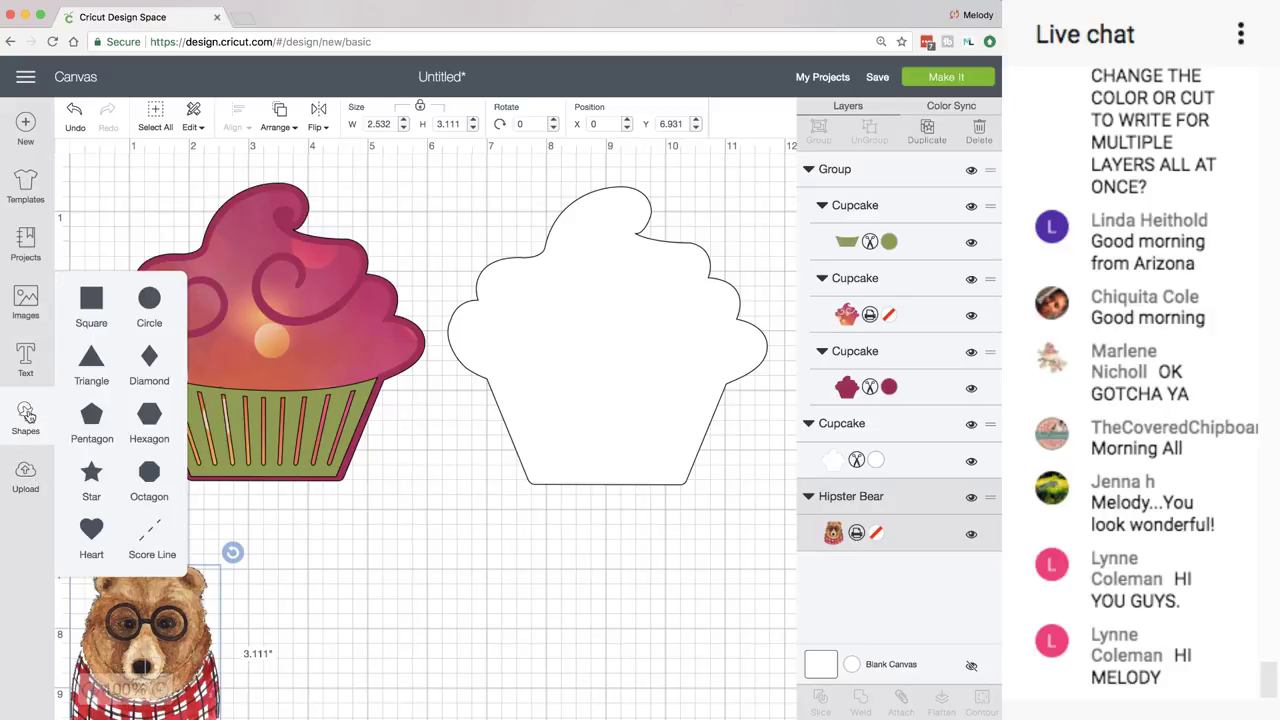
click(152, 540)
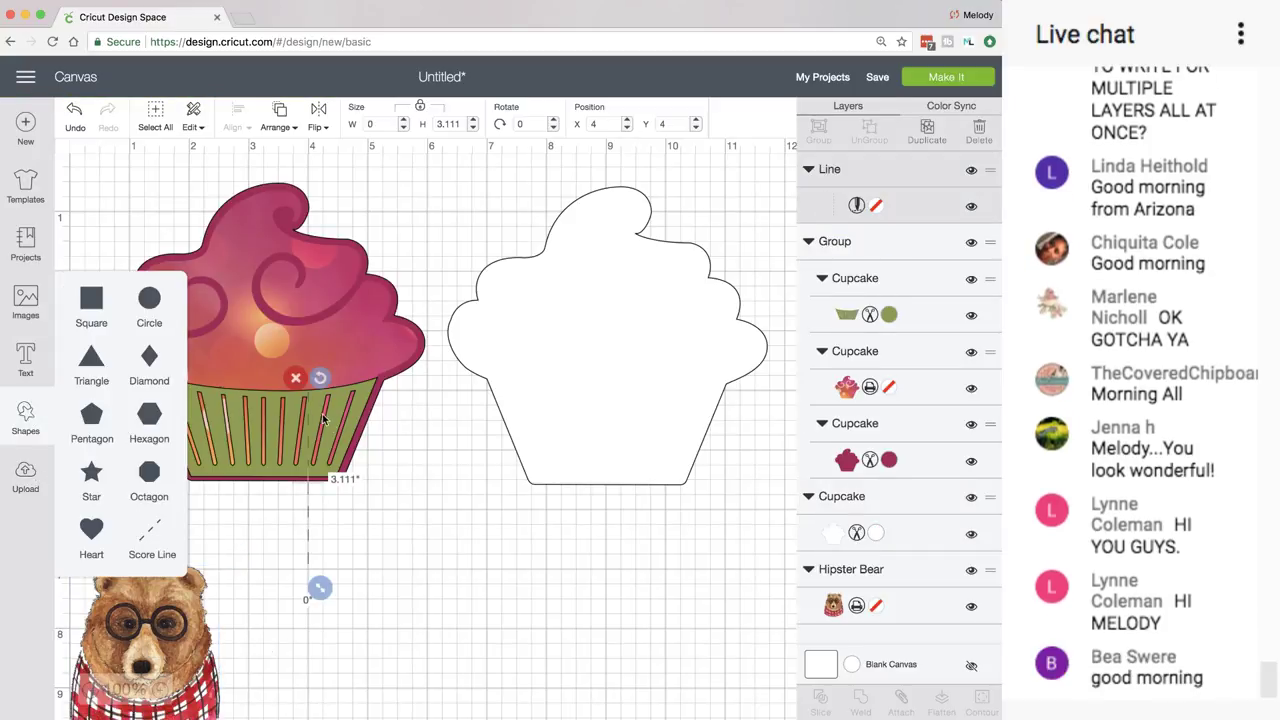
drag(312, 495, 607, 360)
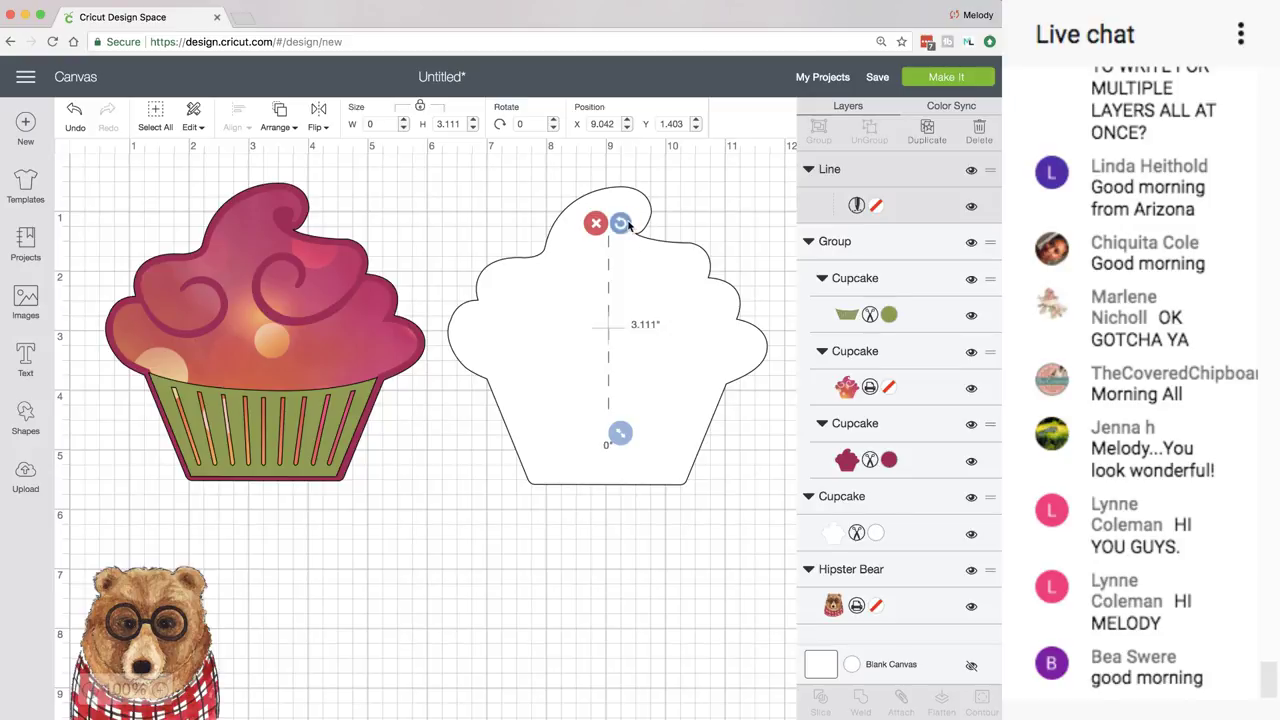
drag(622, 225, 509, 279)
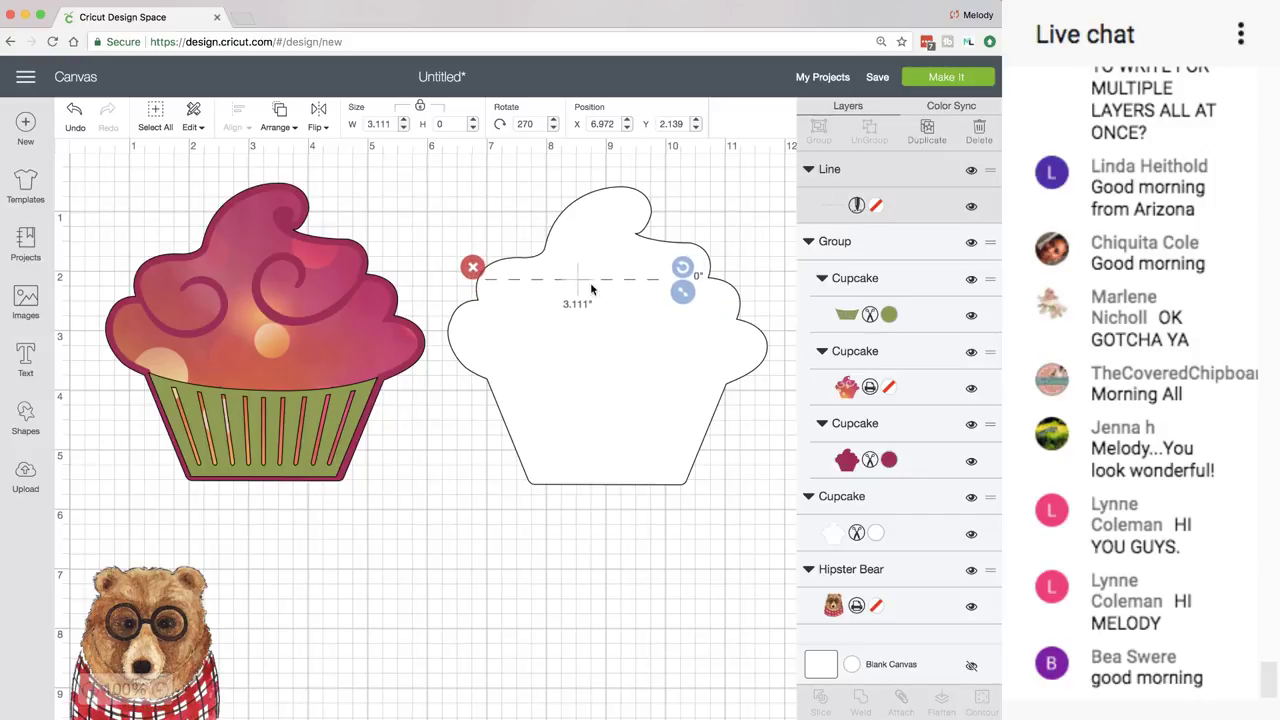
drag(672, 290, 728, 291)
click(501, 211)
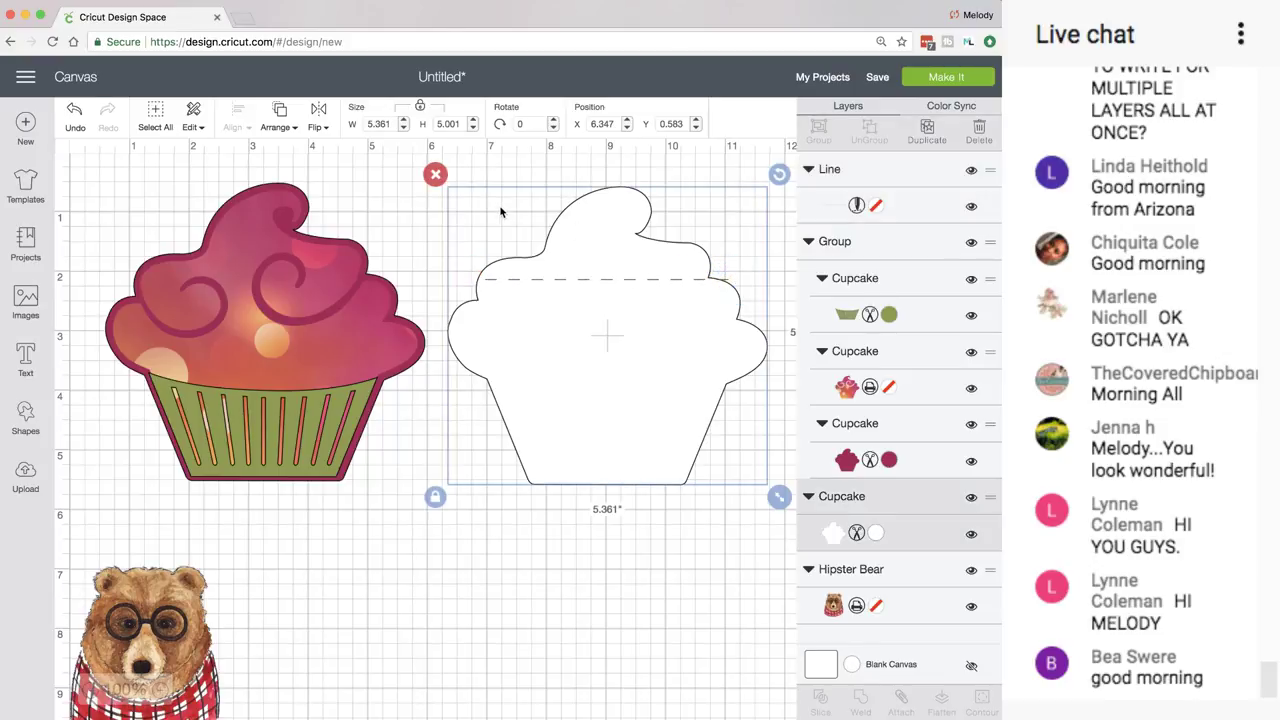
click(415, 244)
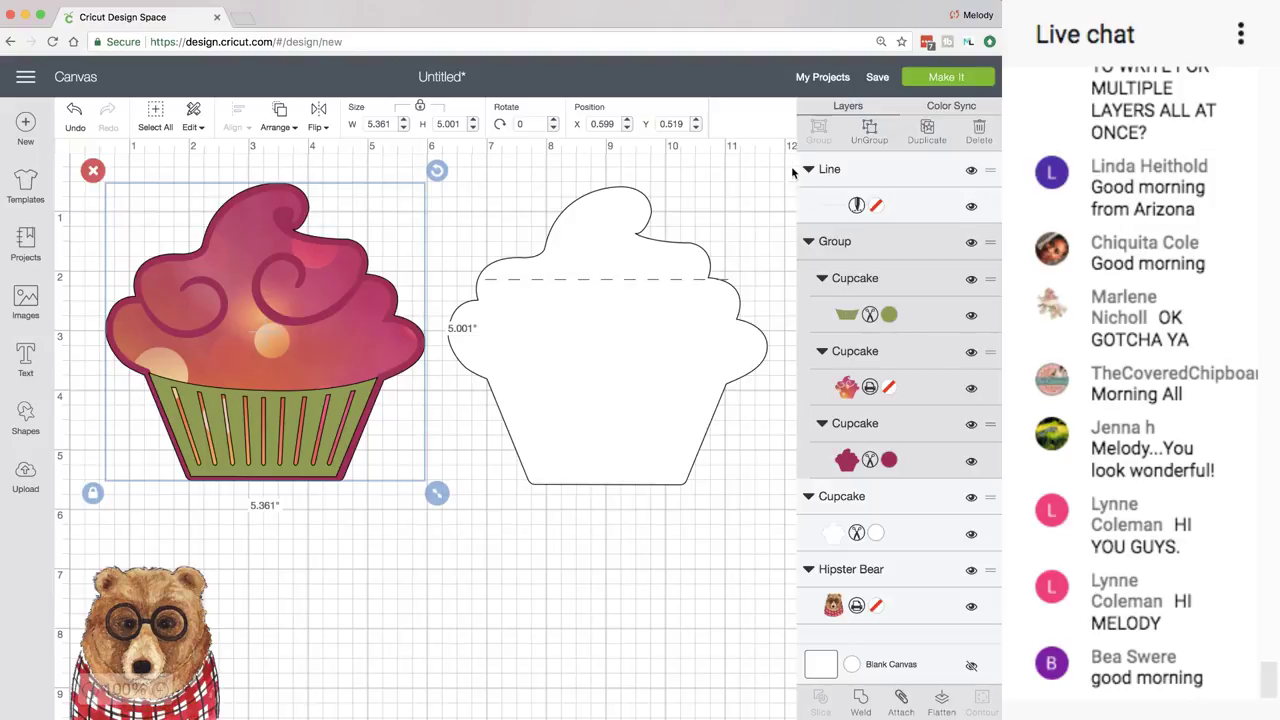
Preview the project's mats, checking the print, score, white, green and magenta cut mats, and return to the canvas.
click(929, 83)
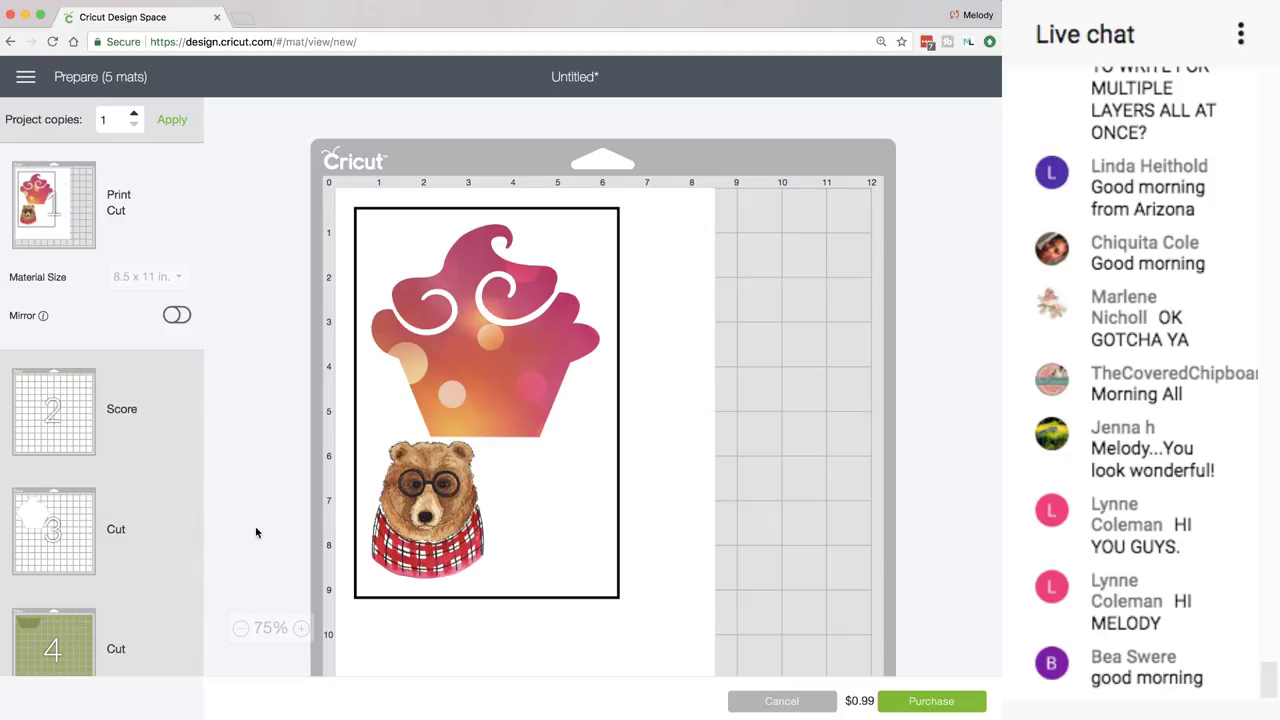
click(86, 440)
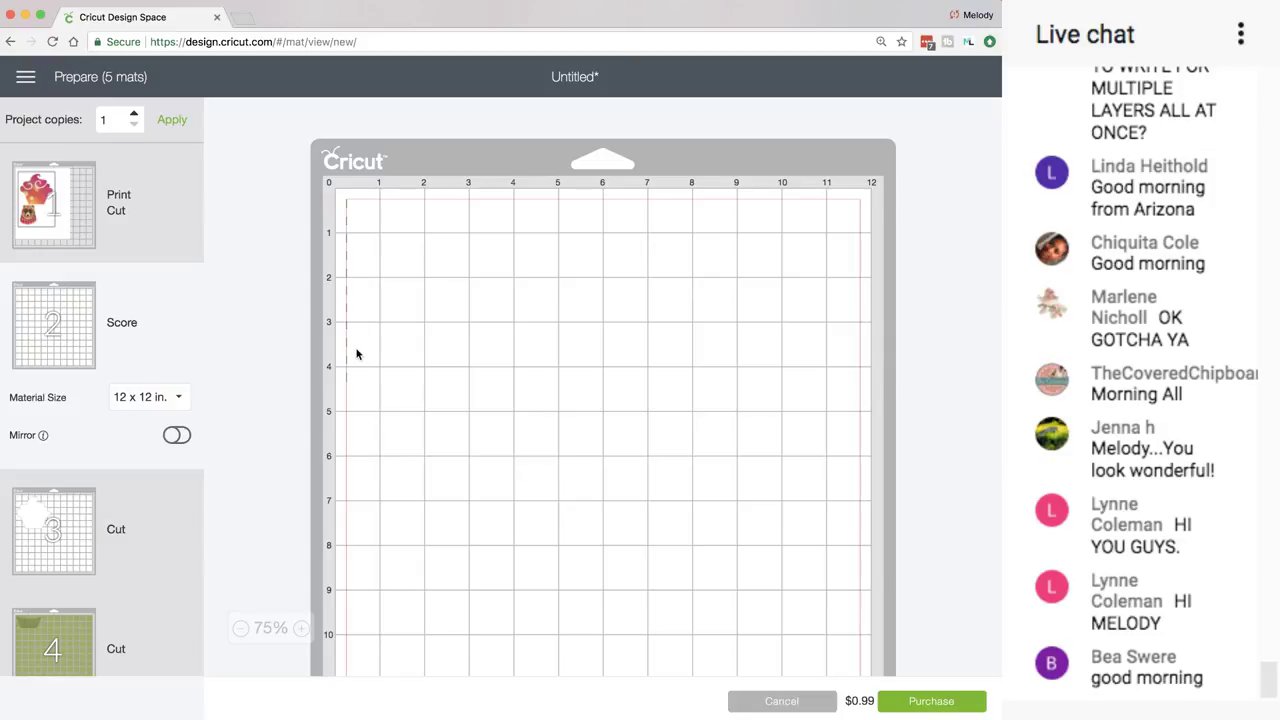
click(73, 525)
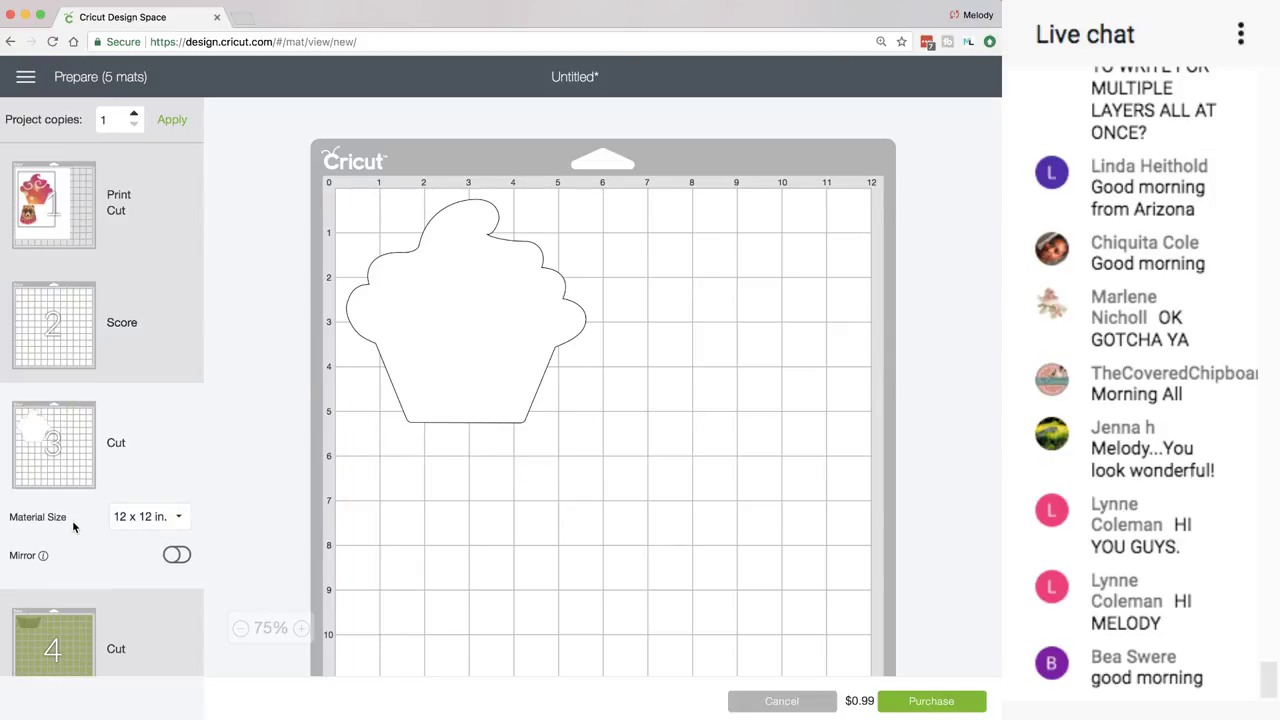
scroll(72, 520, down, 3)
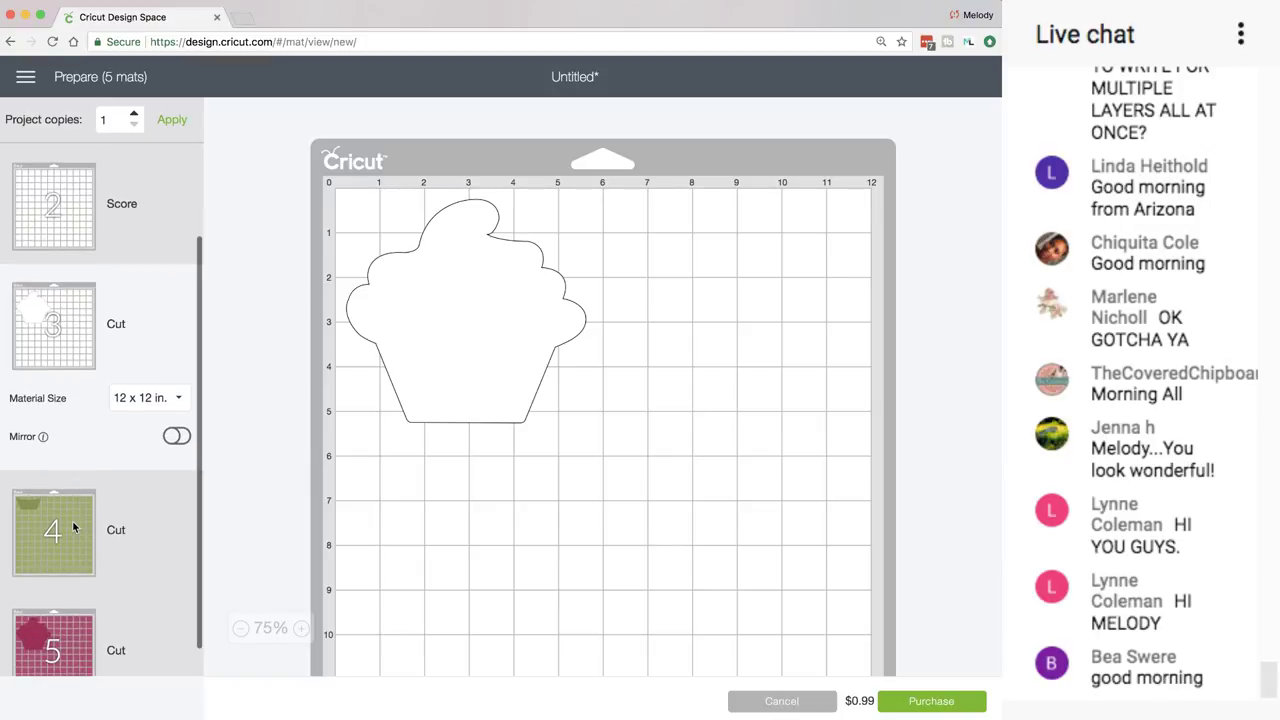
scroll(72, 520, up, 1)
scroll(72, 520, up, 1)
scroll(72, 522, down, 2)
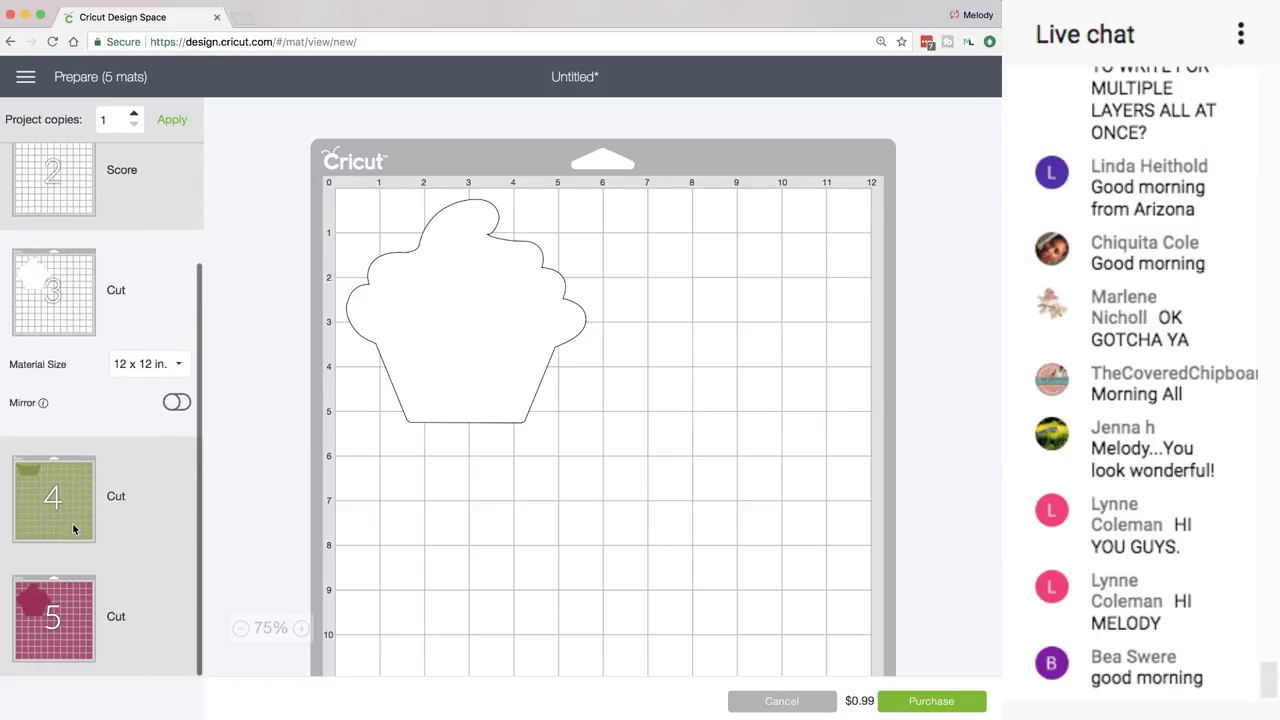
click(72, 522)
click(88, 603)
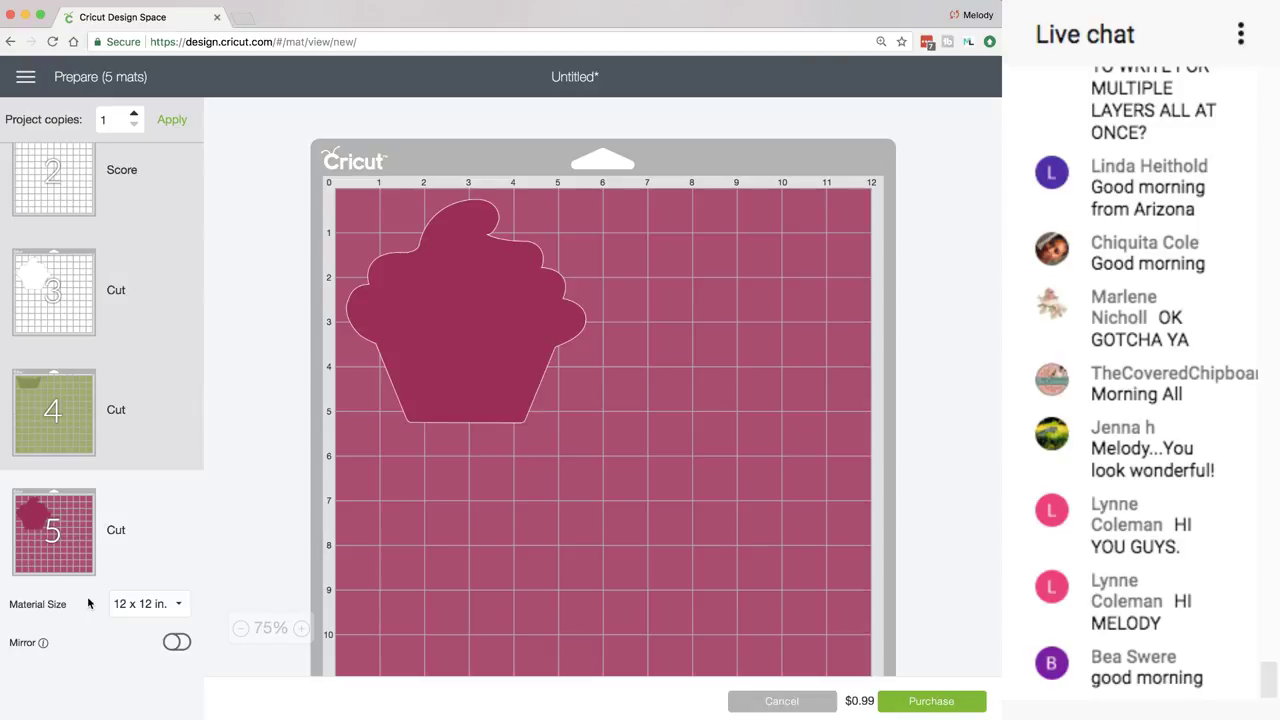
click(780, 703)
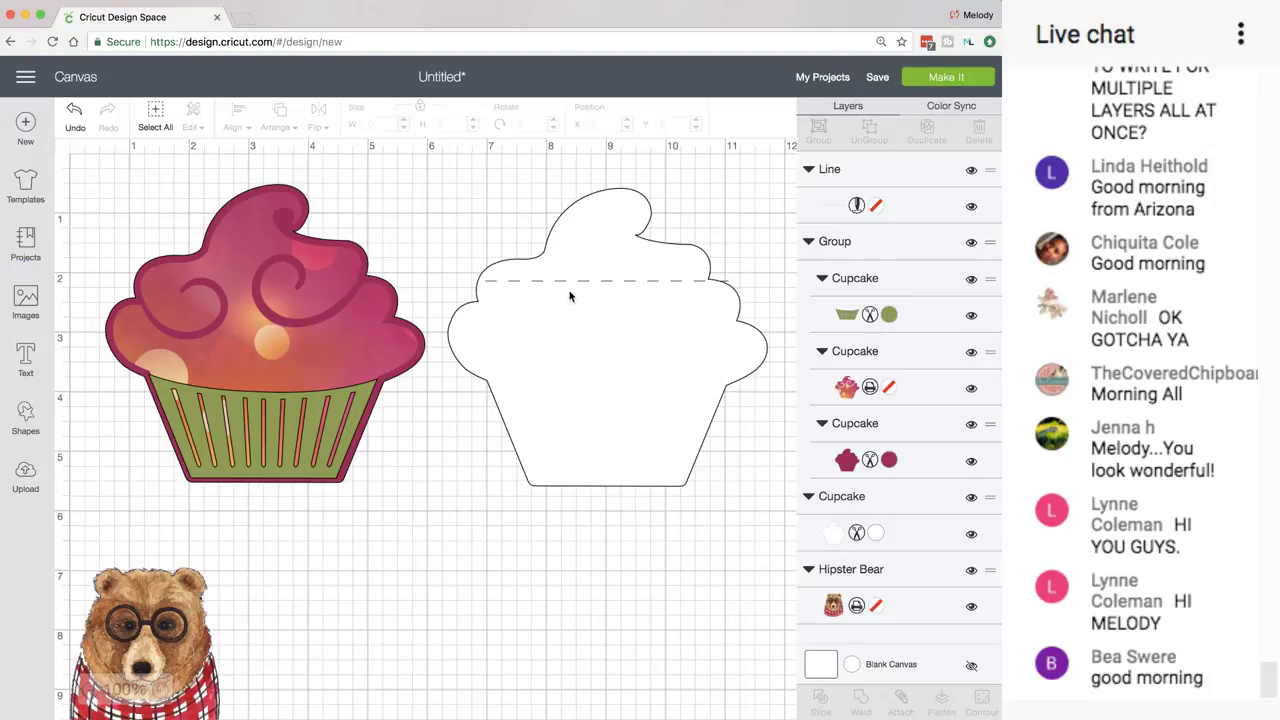
Select the score line together with the white cupcake silhouette and attach them.
click(460, 198)
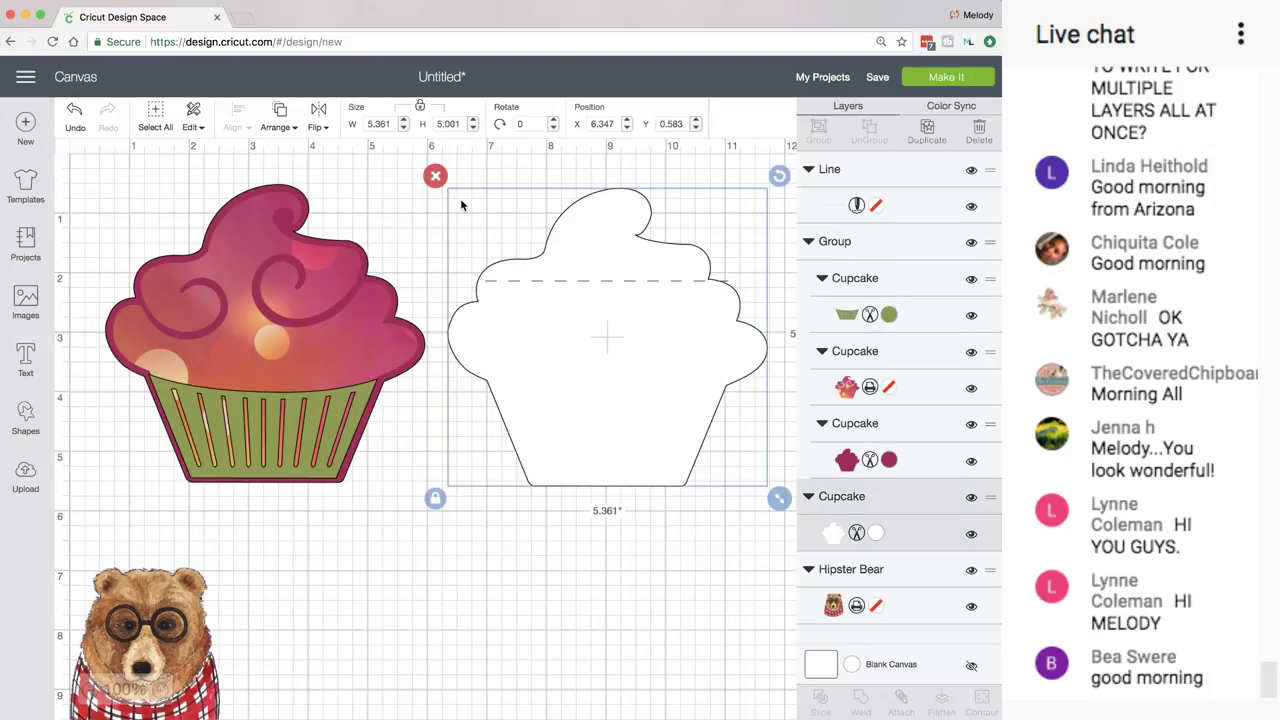
click(420, 210)
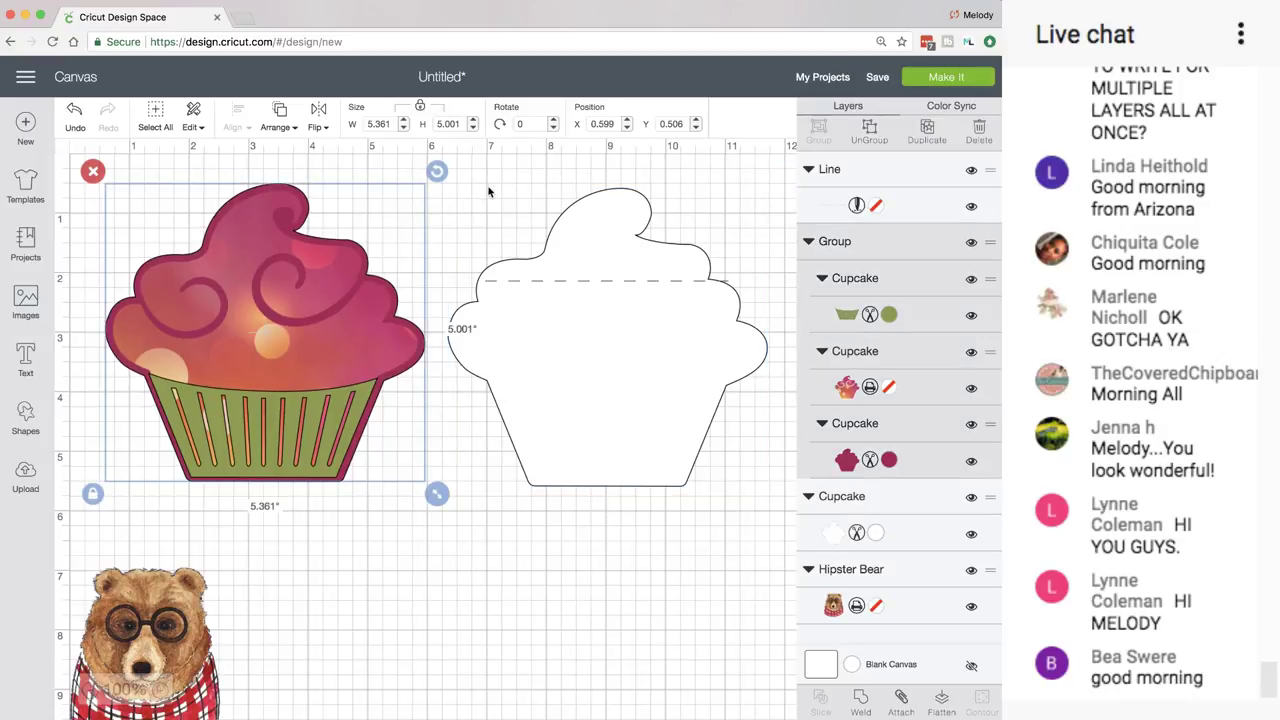
click(586, 597)
drag(585, 593, 638, 237)
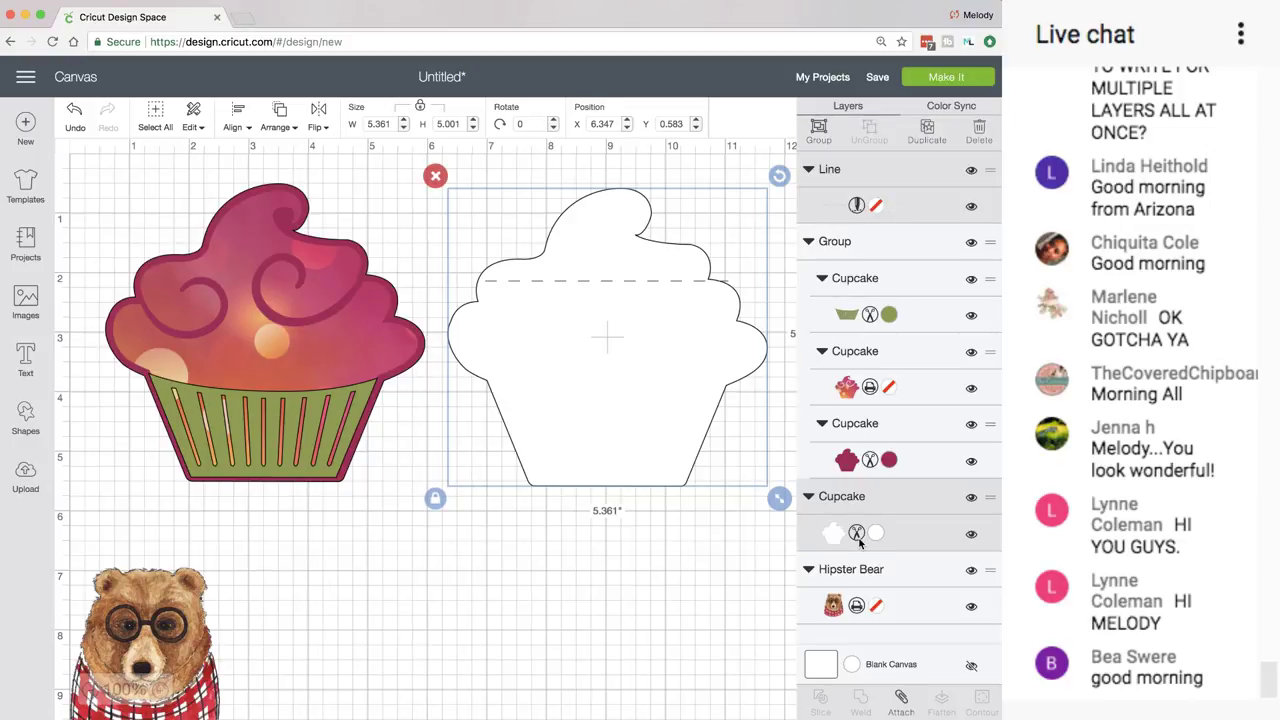
click(900, 700)
Preview the mats again to check the score line's placement on the white cupcake, and return to the canvas.
click(945, 77)
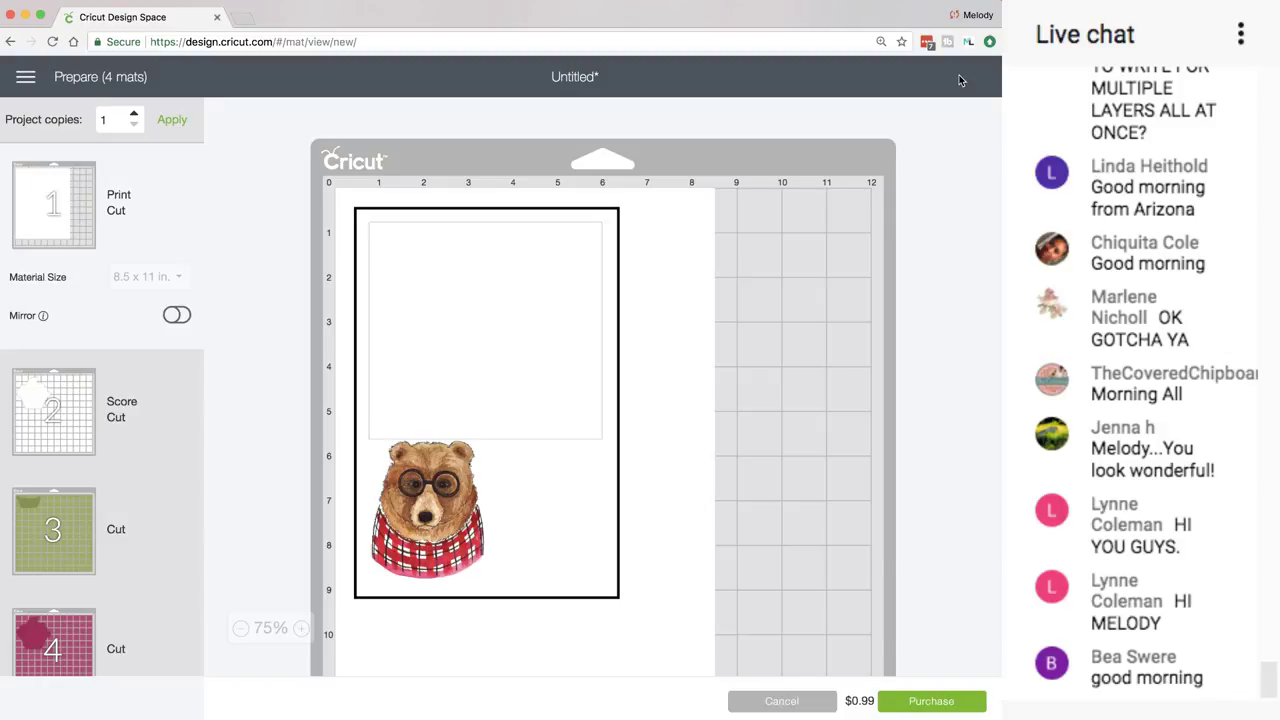
click(81, 447)
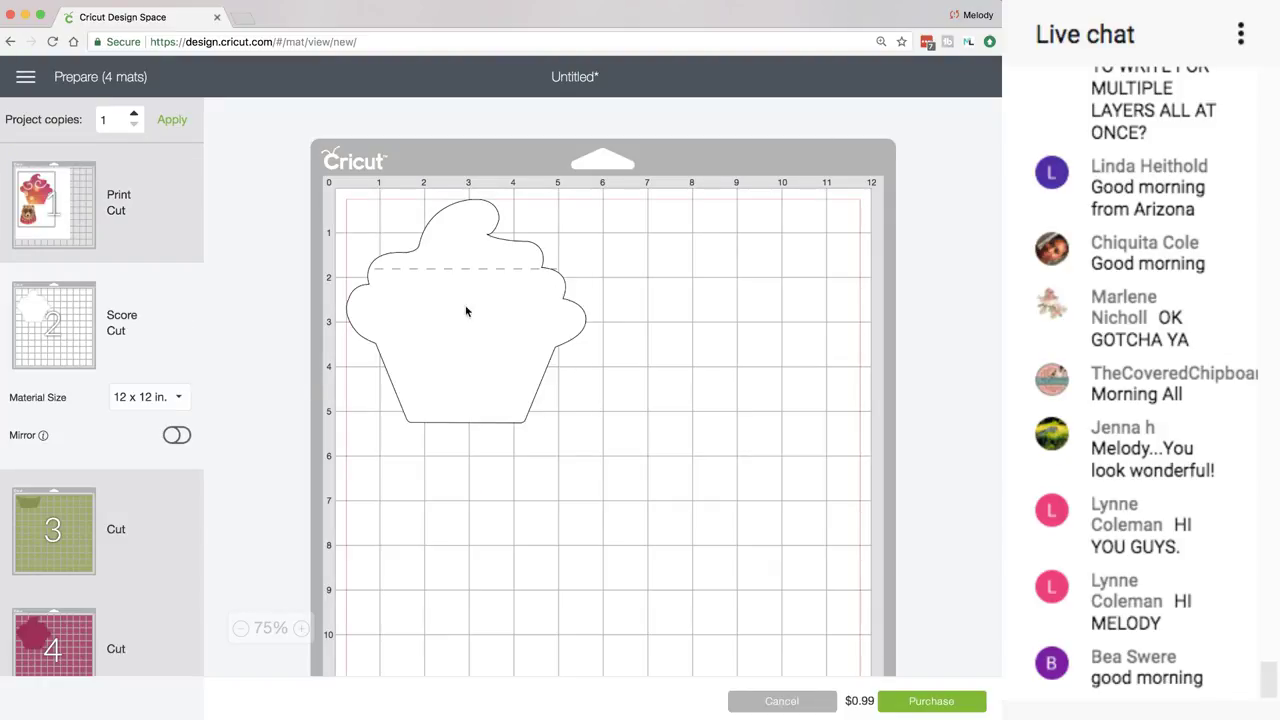
click(774, 705)
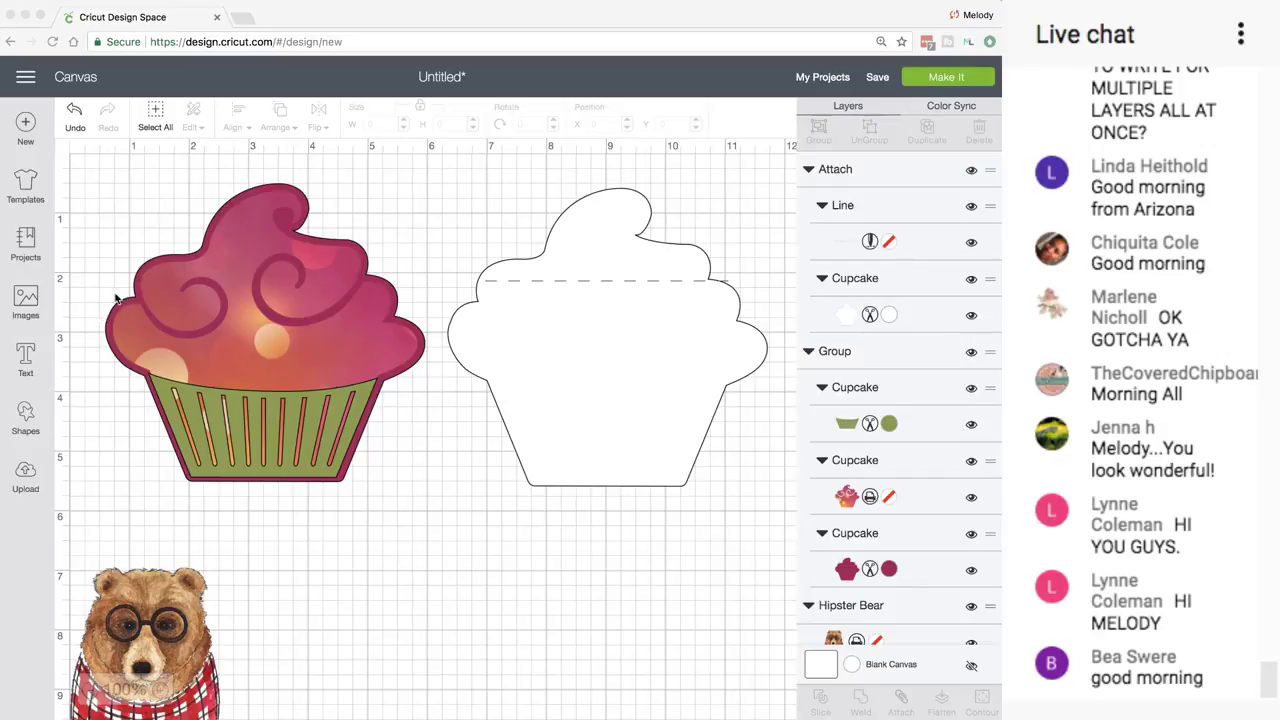
Add the text "Happy Birthday", broken into two lines after "Happy", and center-align it.
click(27, 355)
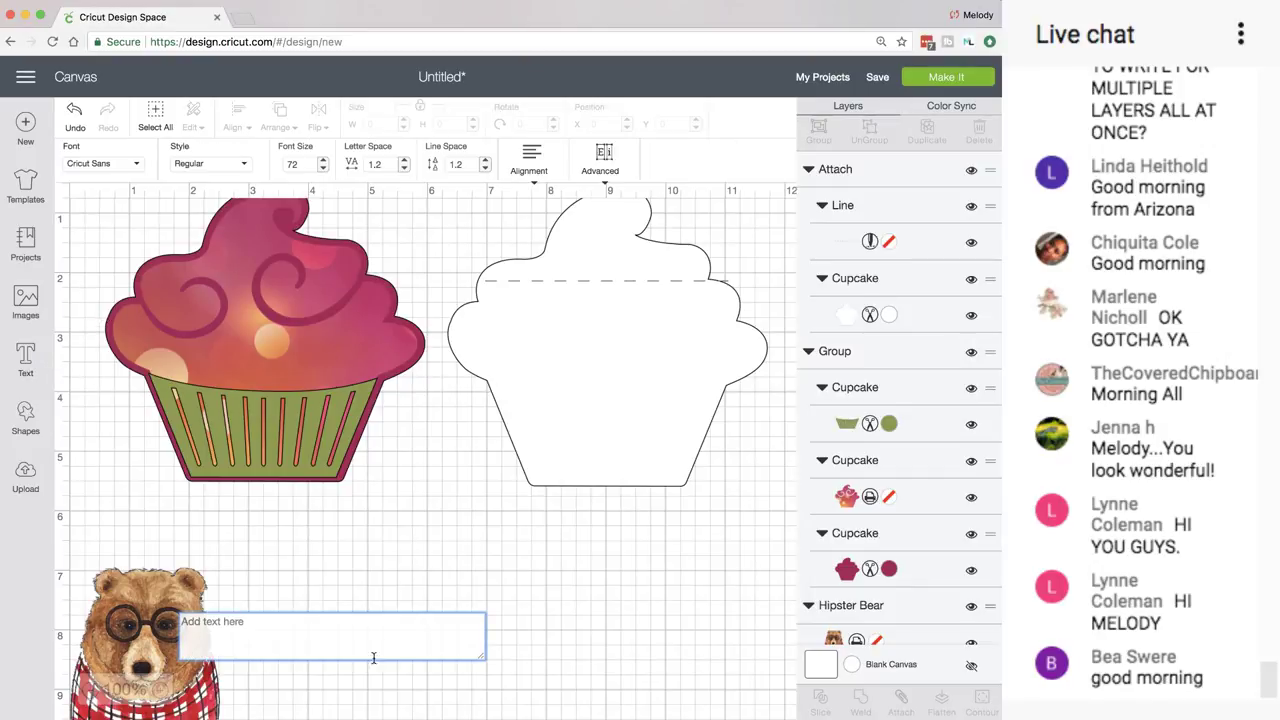
text(Happy Bi)
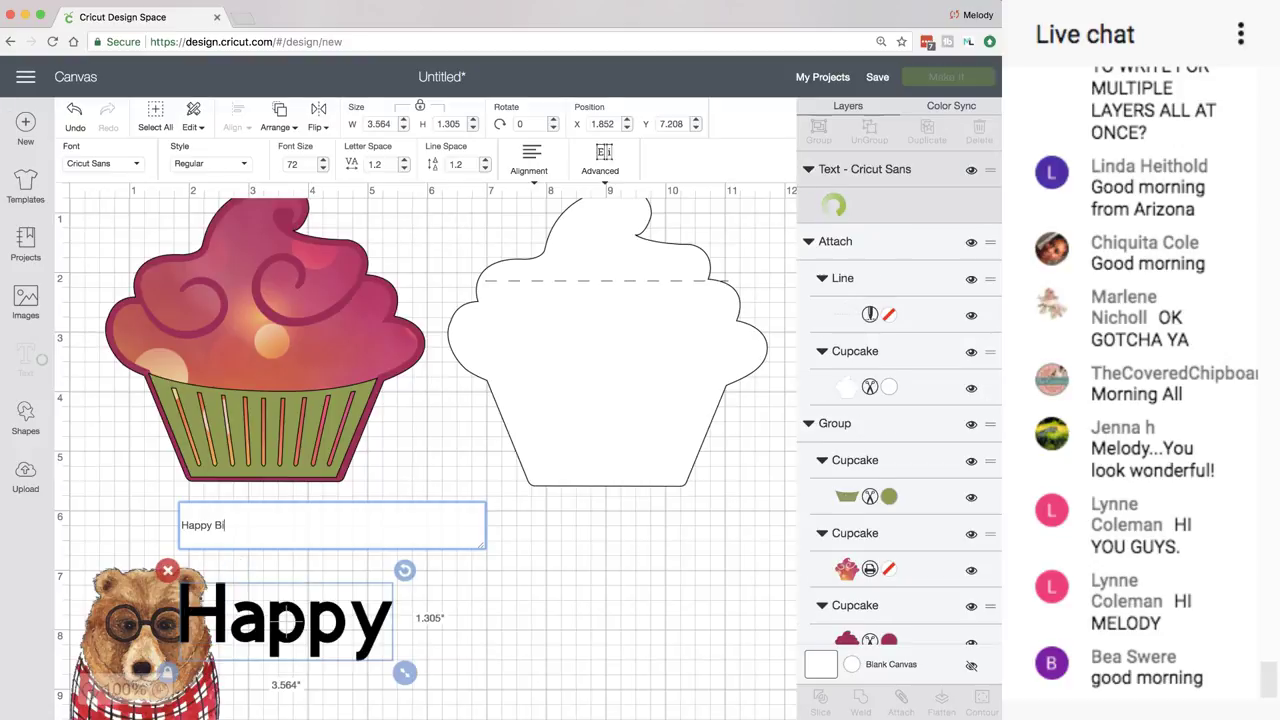
text(rthday)
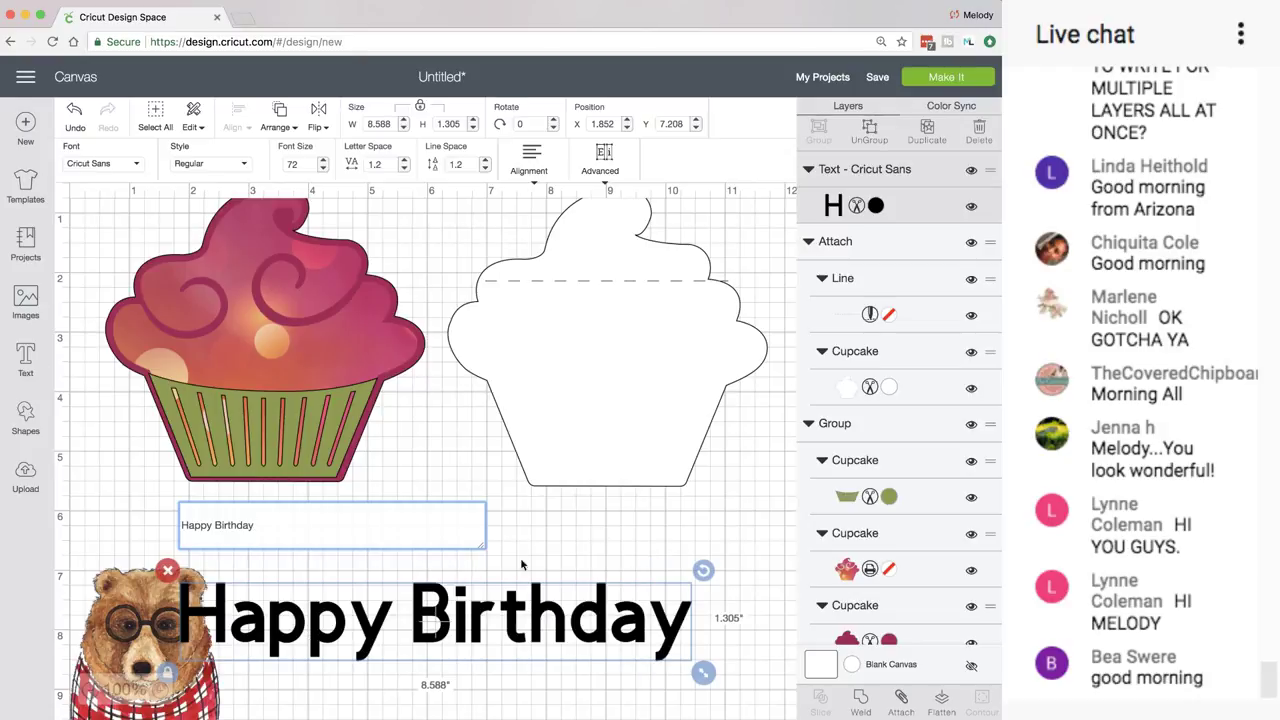
click(214, 524)
key(Return)
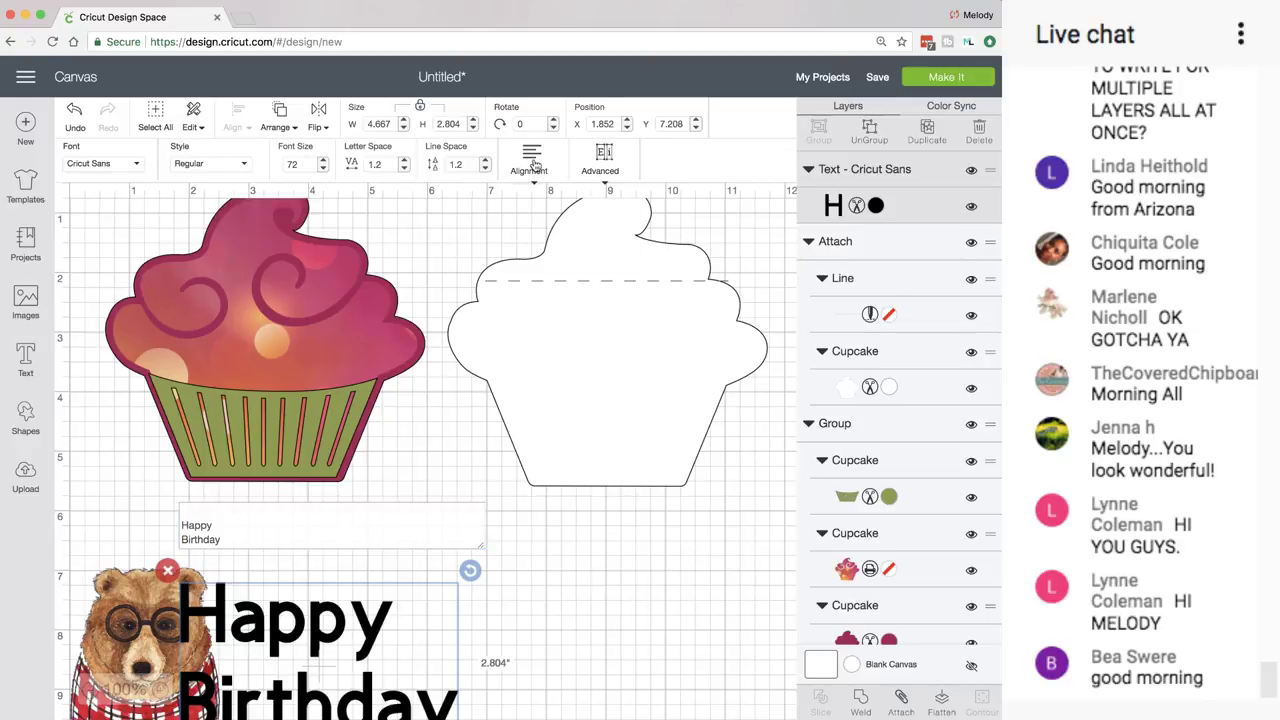
click(533, 160)
click(556, 225)
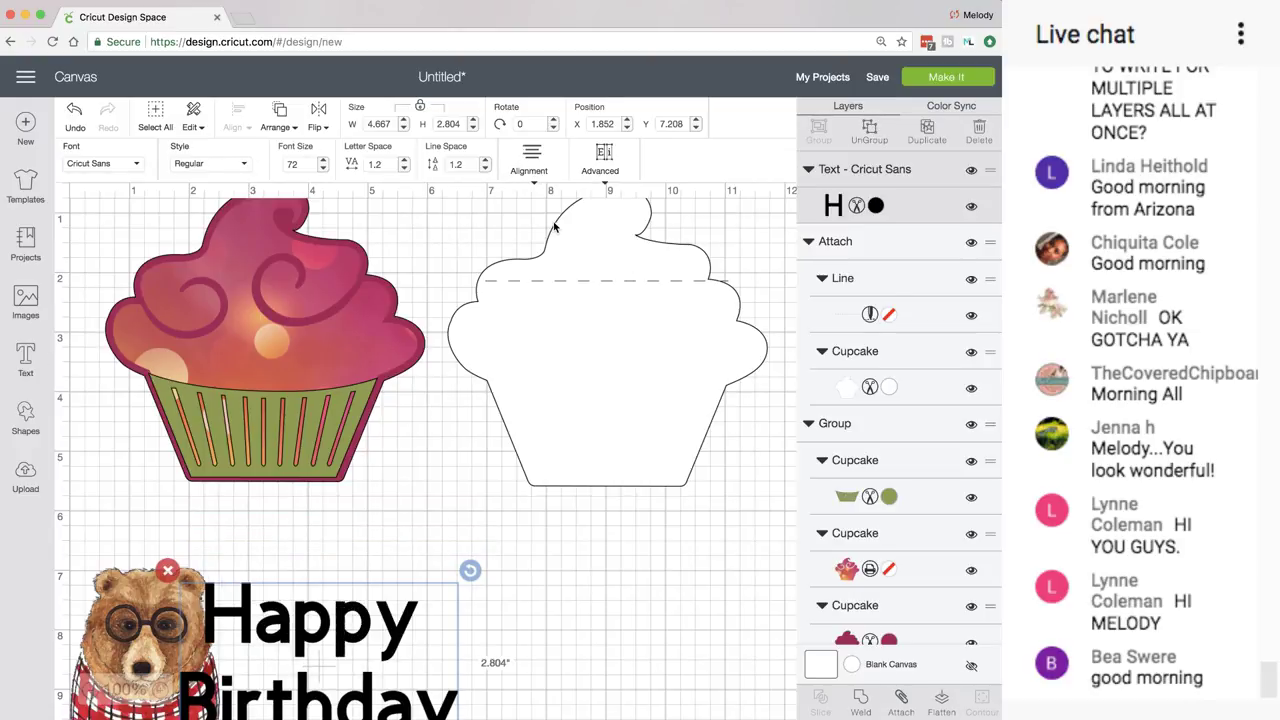
Scale the greeting to about 3.74 by 2.25 inches at X 7.158, Y 2.5, and shift the white silhouette behind it to X 6.194, Y 0.597.
drag(370, 615, 675, 336)
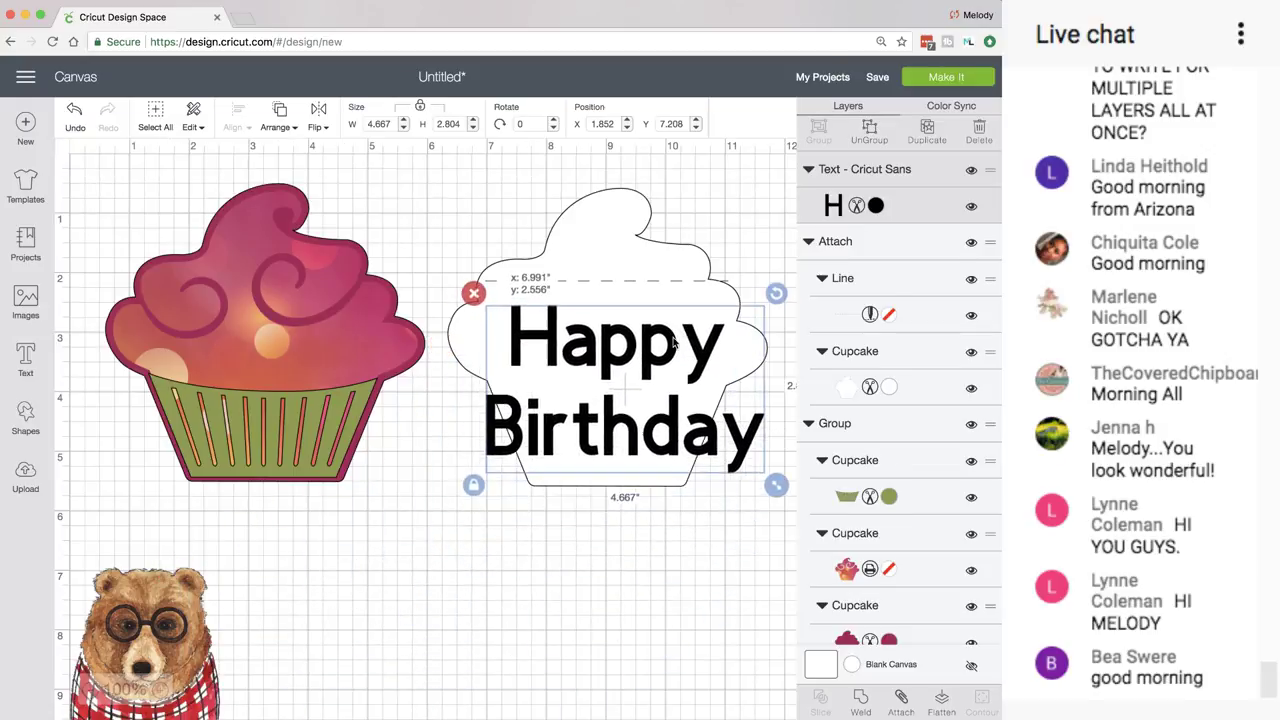
drag(776, 482, 716, 452)
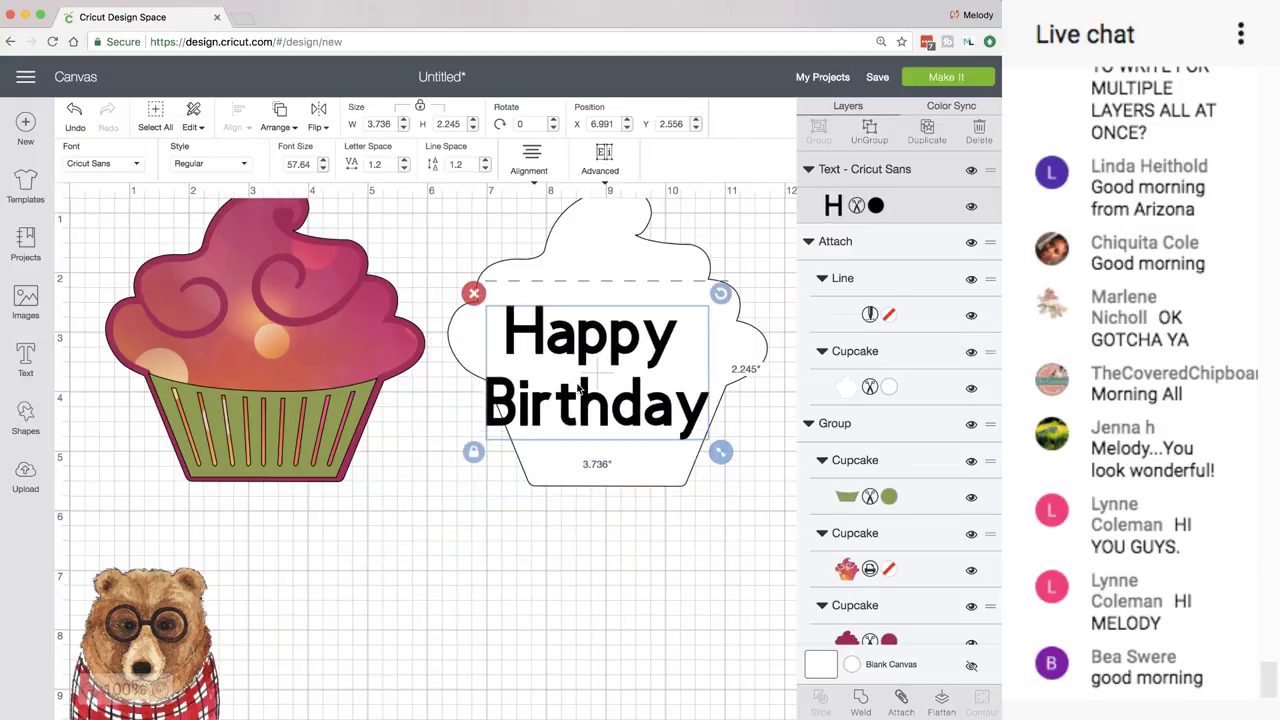
click(716, 455)
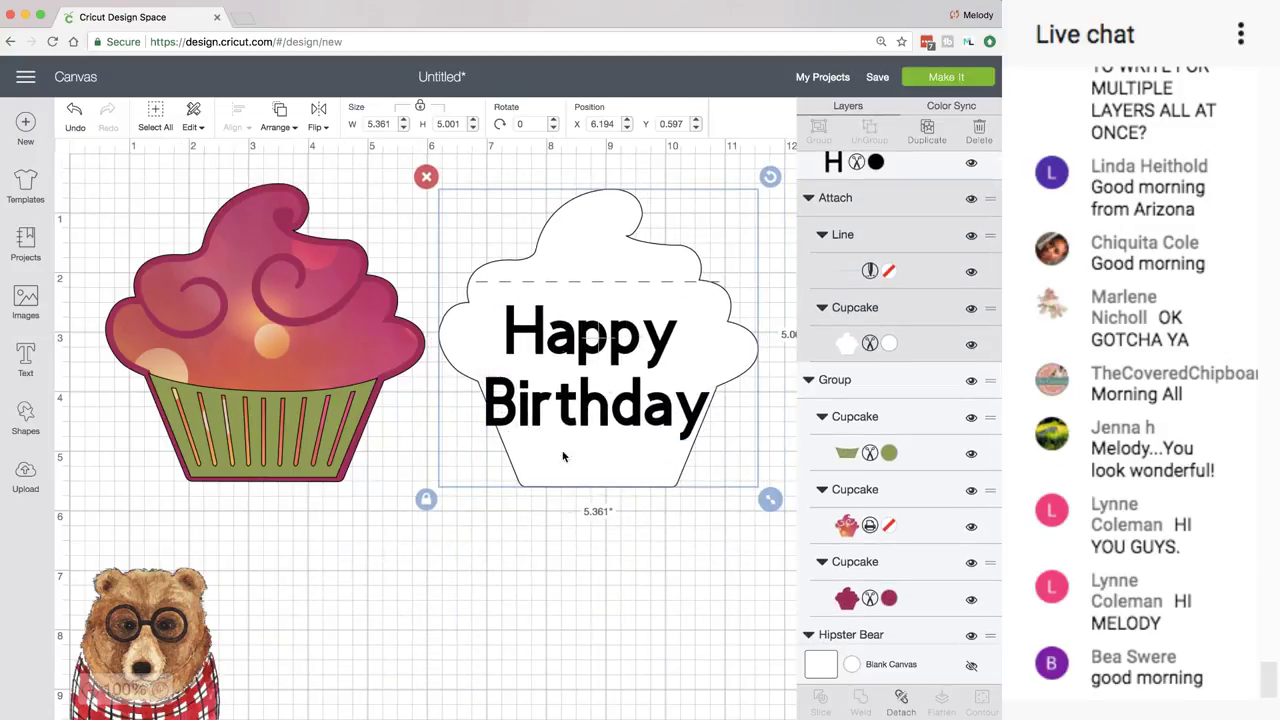
click(556, 580)
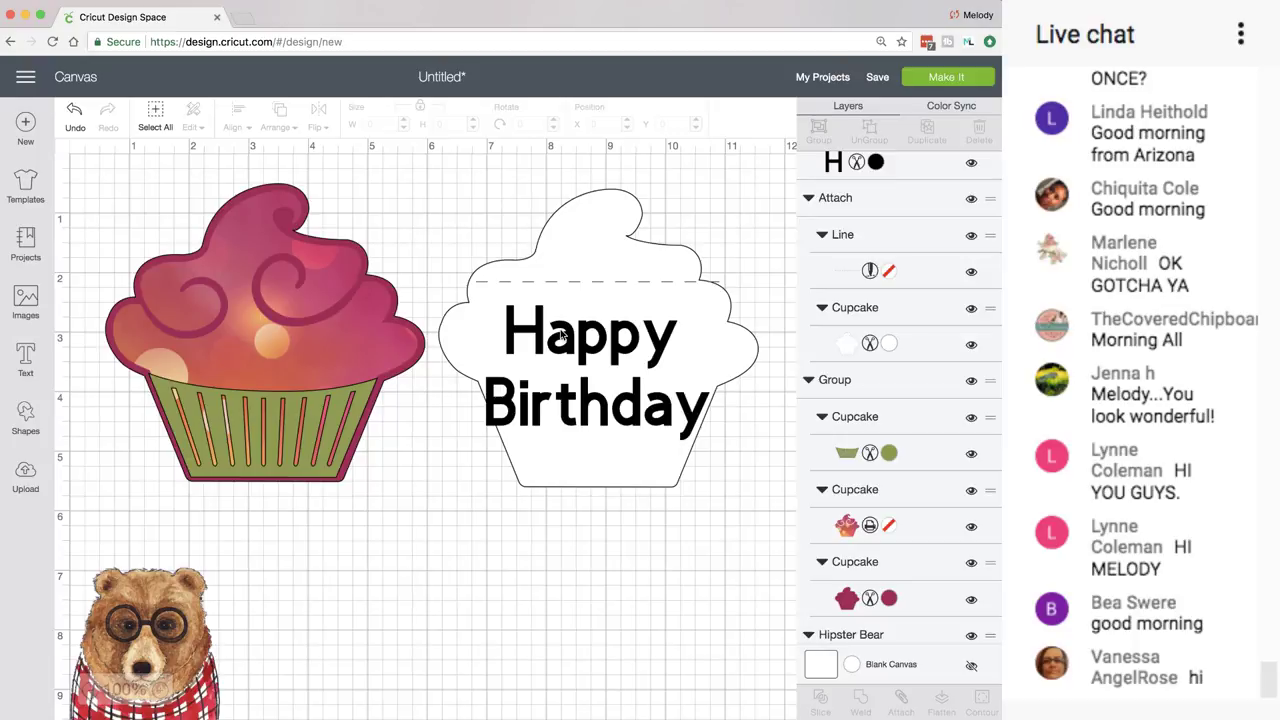
drag(589, 346, 596, 344)
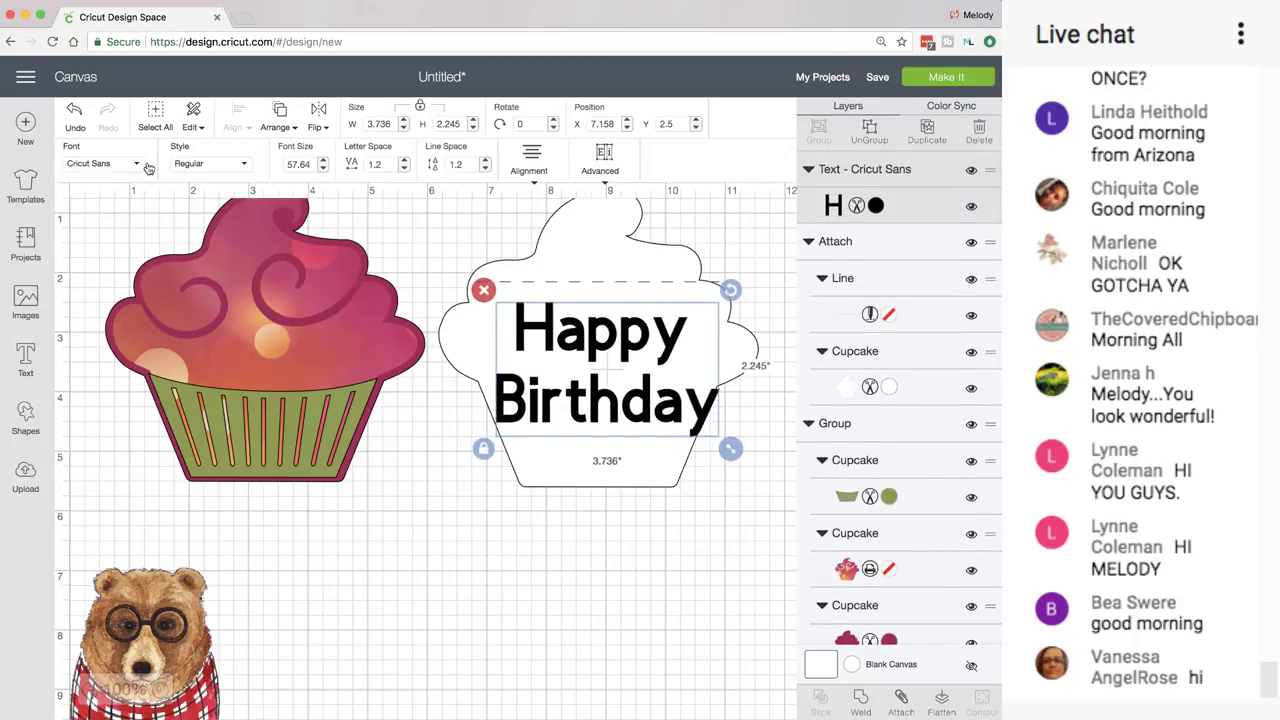
Open the lettering style choices for the Happy Birthday text.
click(246, 168)
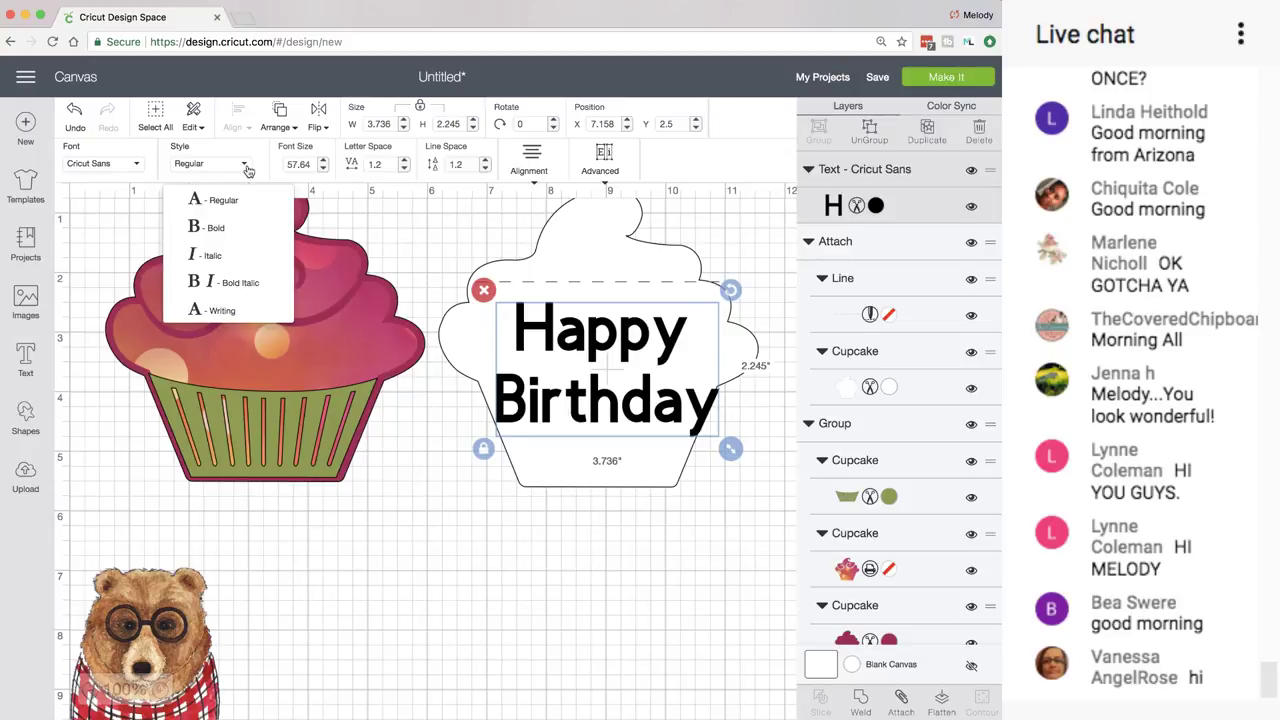